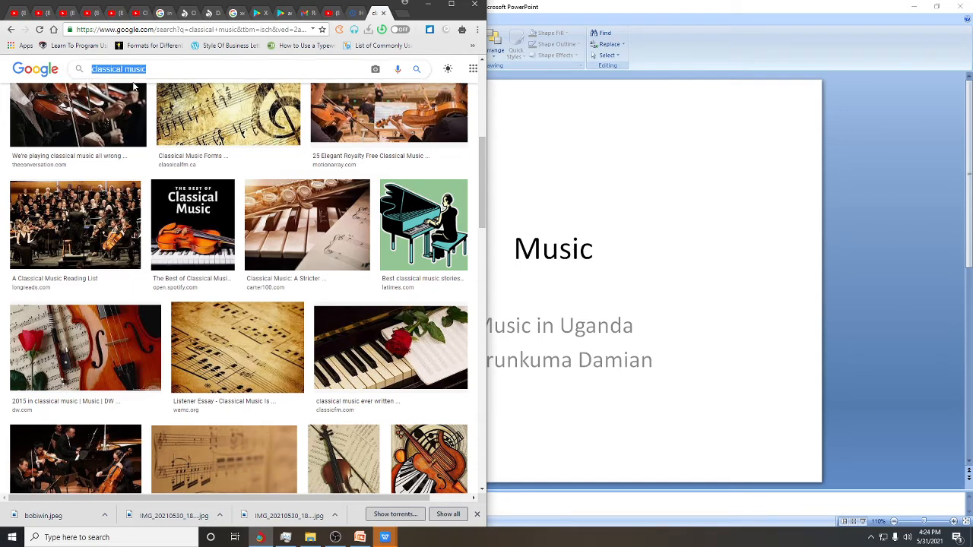
Change the image search from "classical music" to "classical mbuutu" and run it.
drag(149, 70, 124, 71)
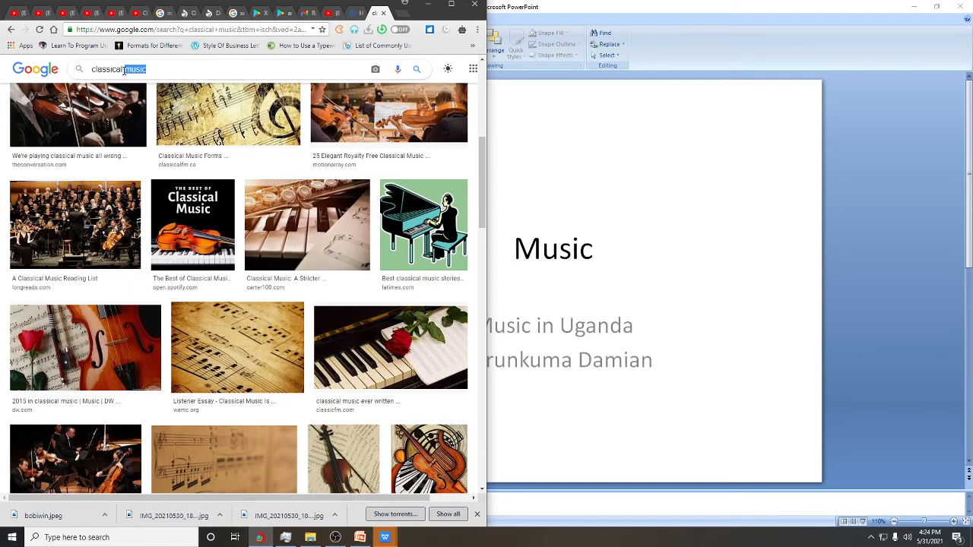
text(m)
text(yu)
key(BackSpace)
key(BackSpace)
text(buu)
key(Return)
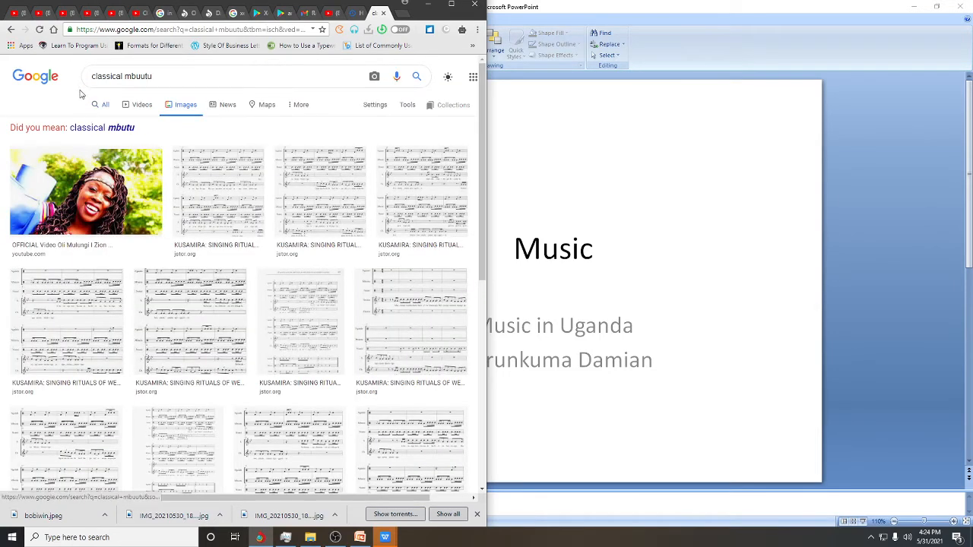
Preview a KUSAMIRA sheet-music result from journal.ru.ac.za and save its image to Downloads as a PNG named download.
double_click(122, 76)
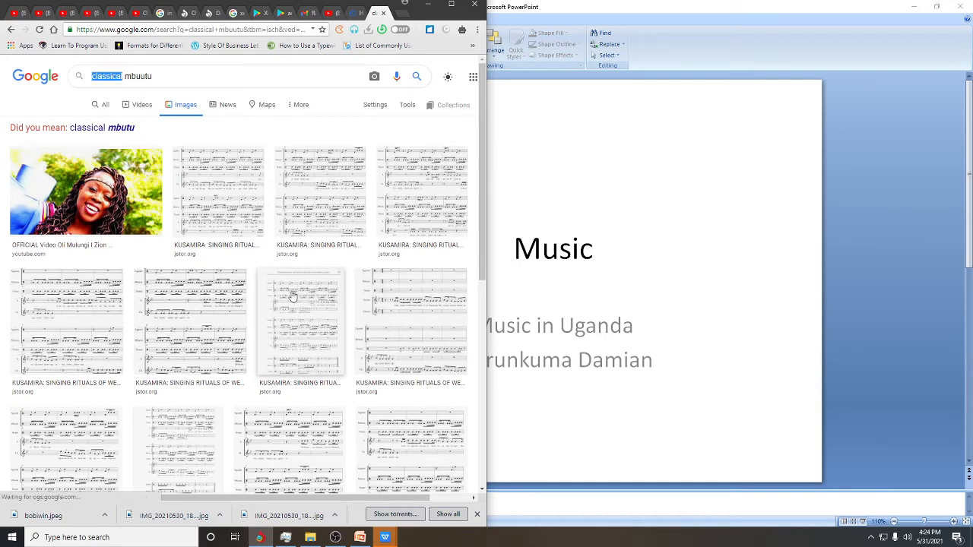
scroll(236, 327, down, 3)
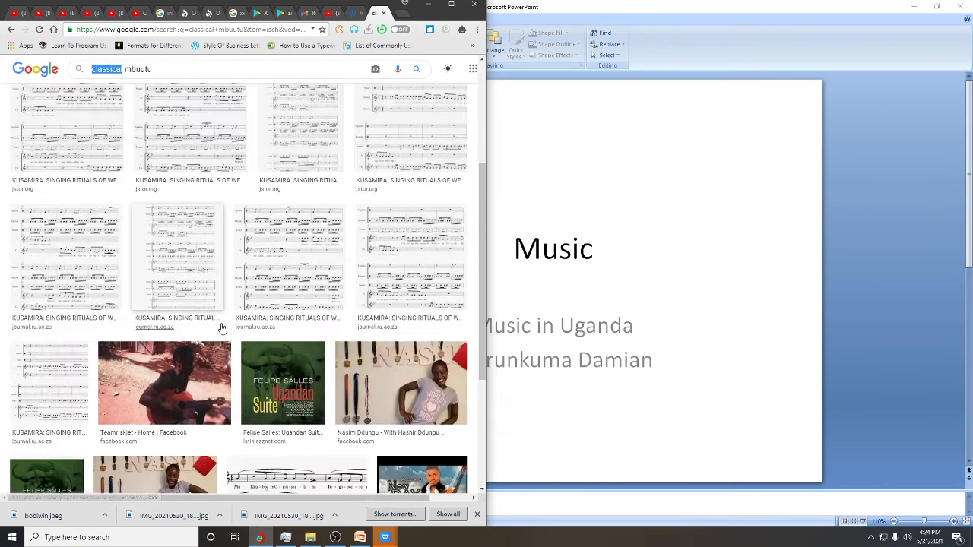
click(304, 270)
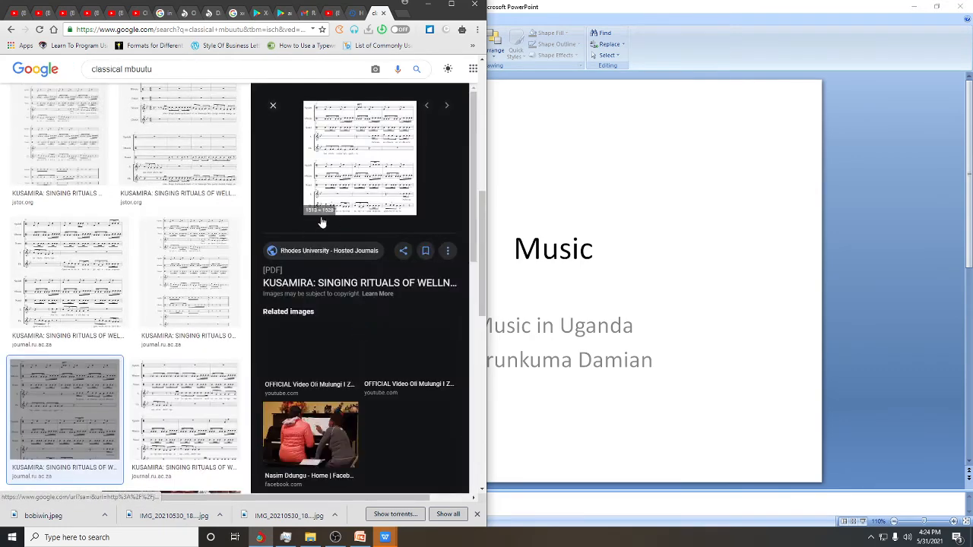
click(358, 183)
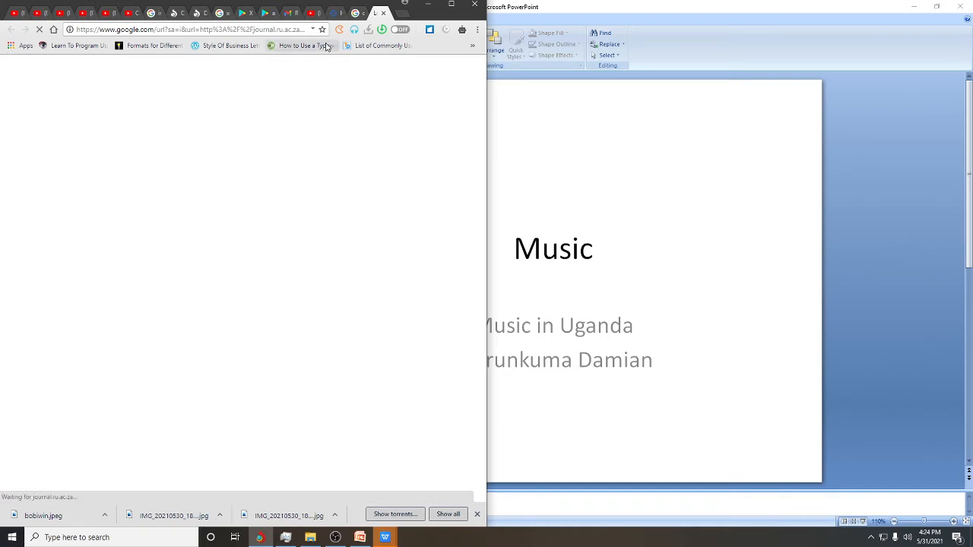
click(357, 13)
right_click(367, 167)
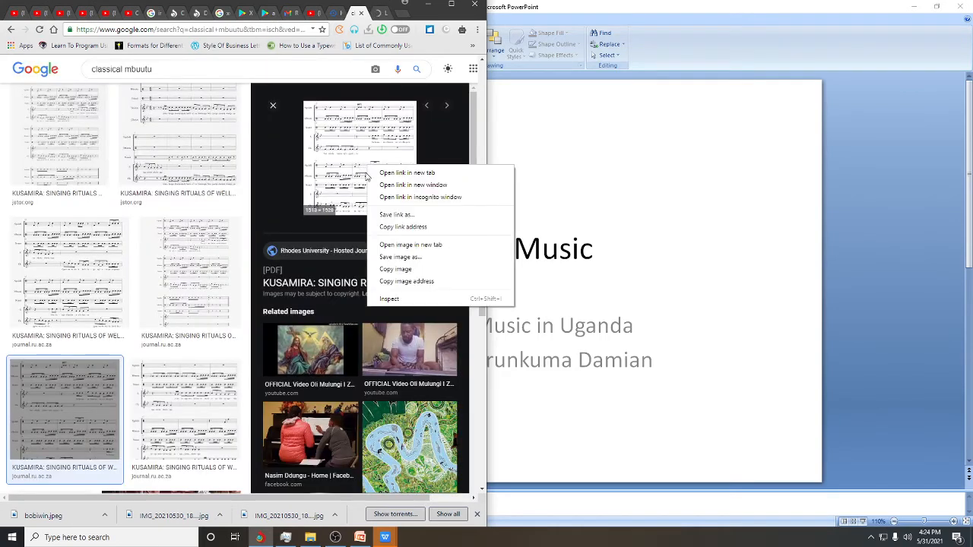
click(414, 259)
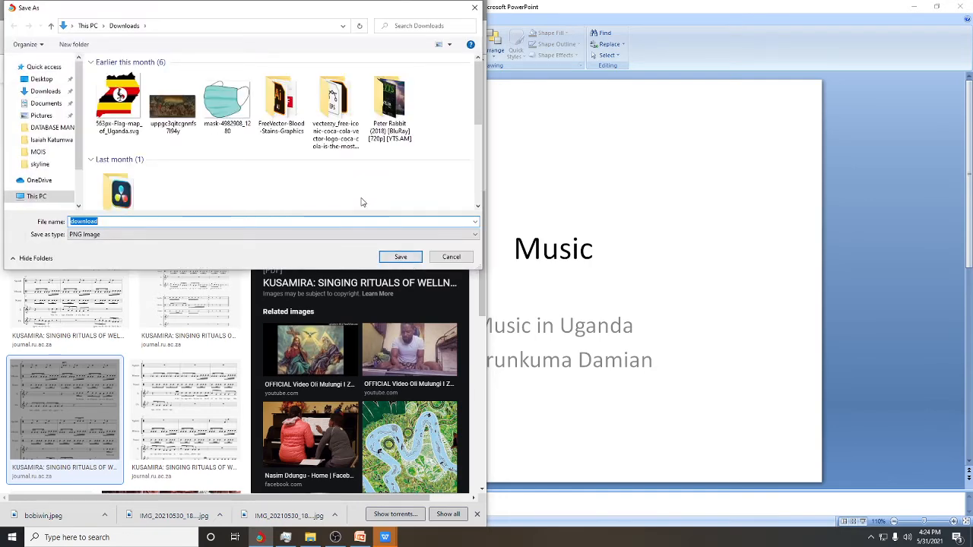
click(395, 257)
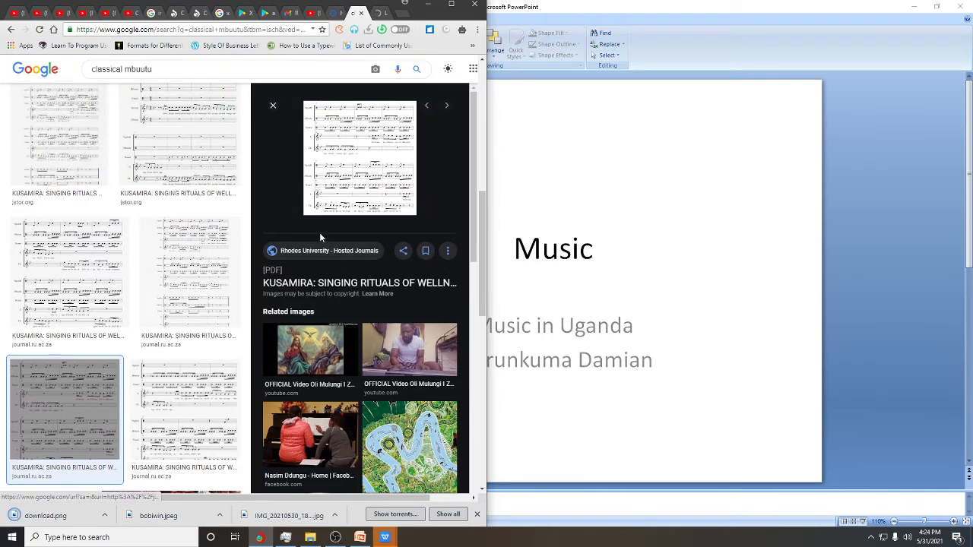
Replace "classical" with "drum" in the query and search images for "drum mbuutu".
click(165, 68)
drag(123, 69, 82, 67)
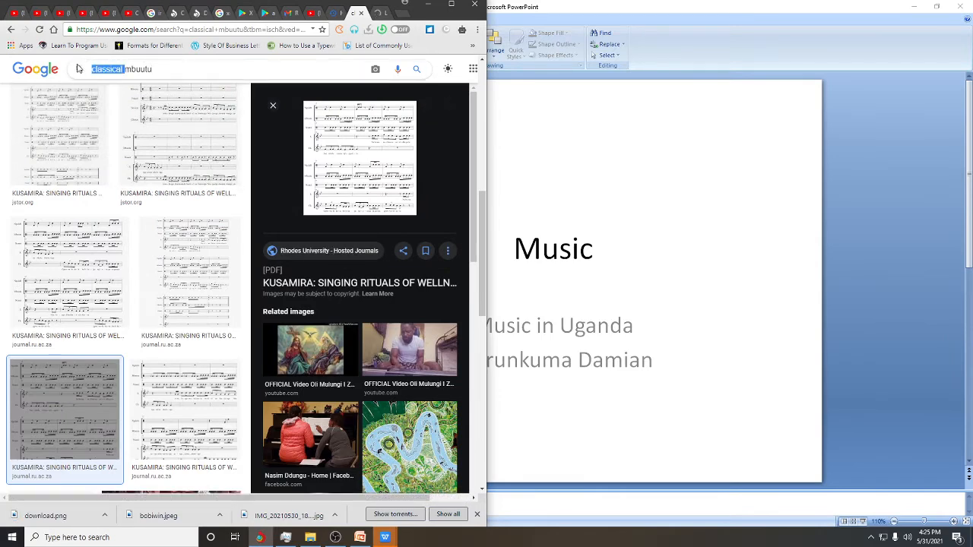
text(b)
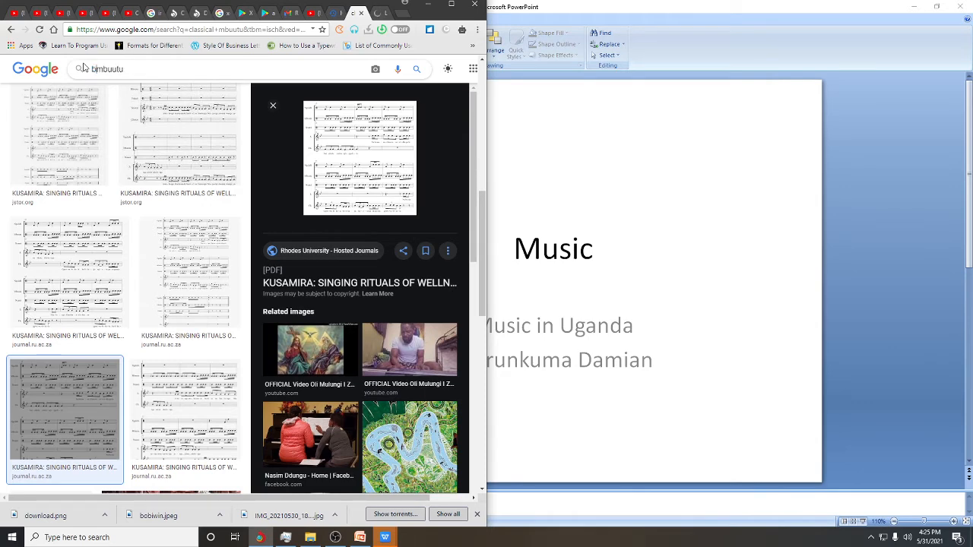
text(rum)
key(Return)
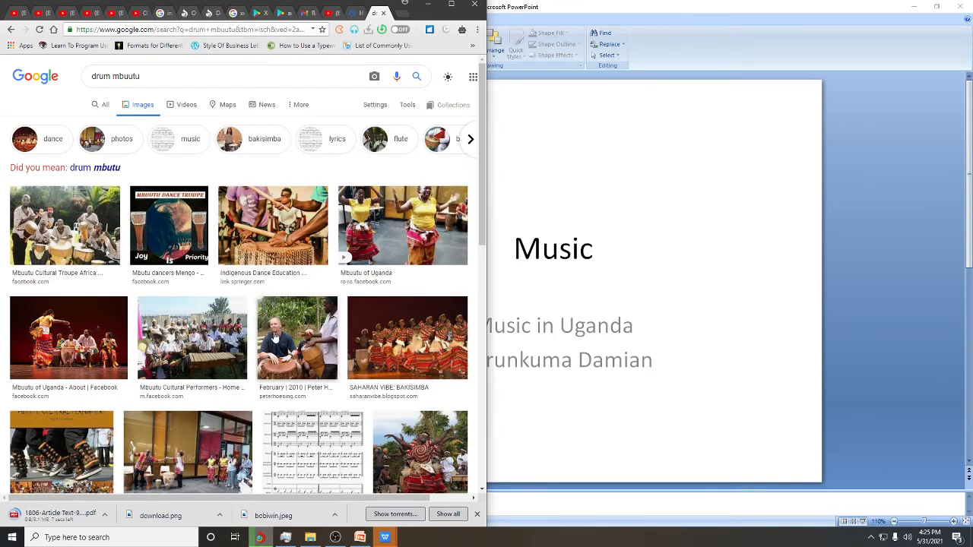
Preview the SAHARAN VIBE: BAKISIMBA image of the dancer in the red skirt and save it as bakisimba2.jpg.
scroll(358, 342, down, 2)
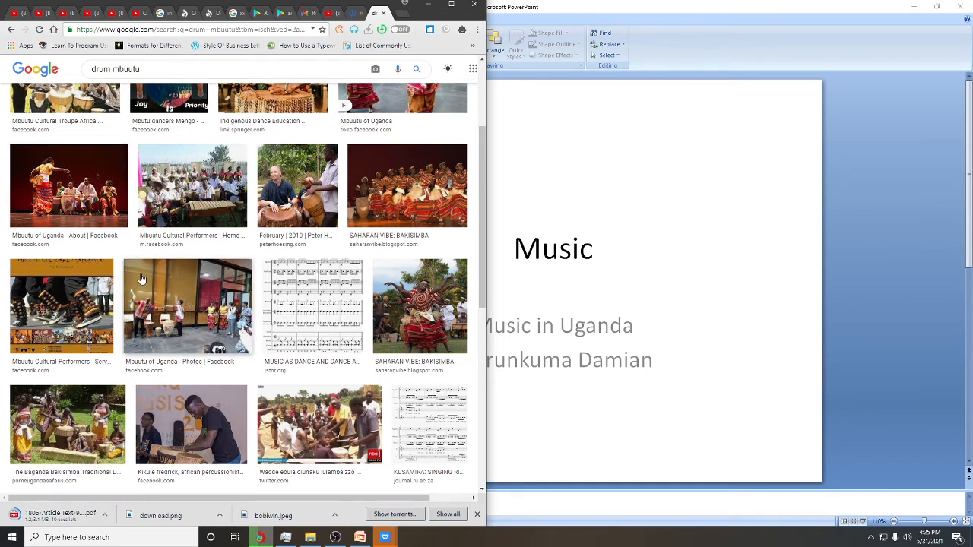
scroll(431, 164, down, 2)
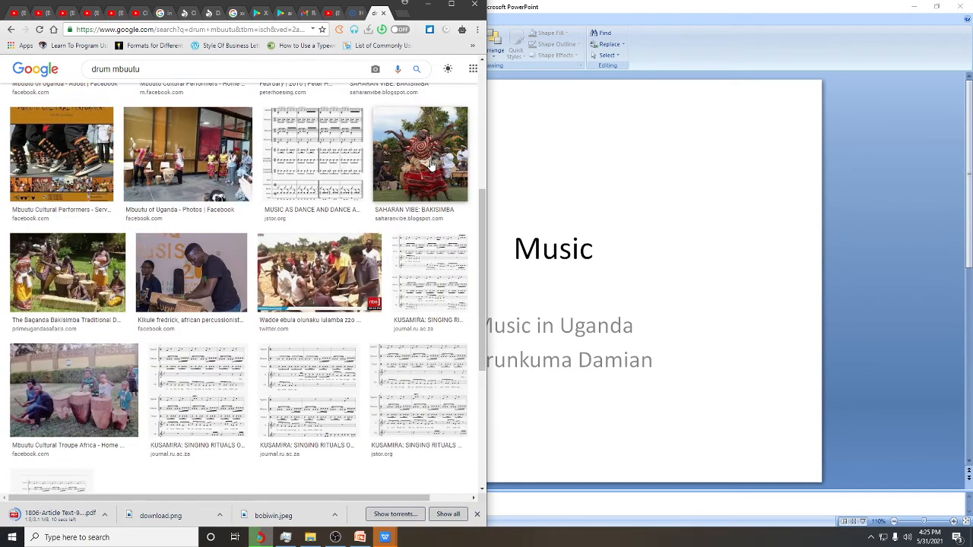
click(431, 163)
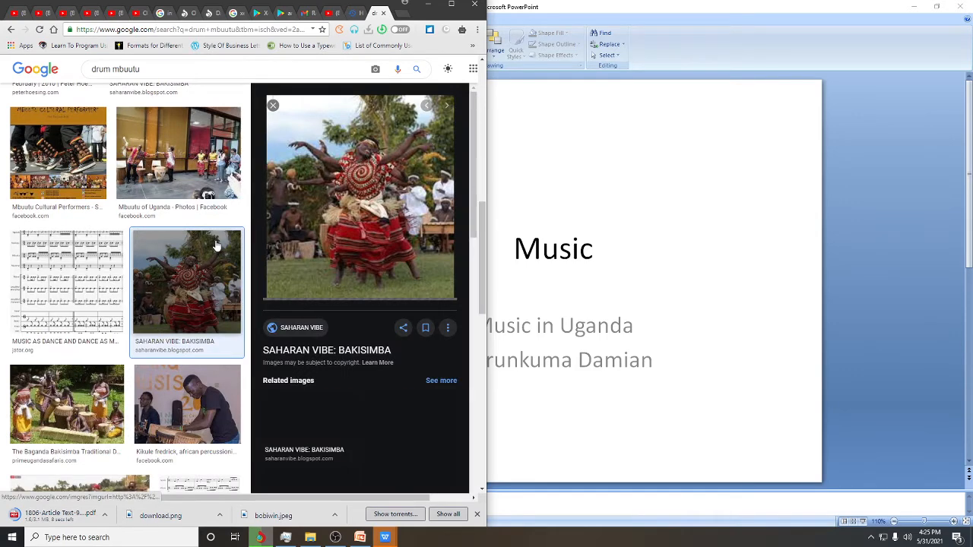
right_click(340, 184)
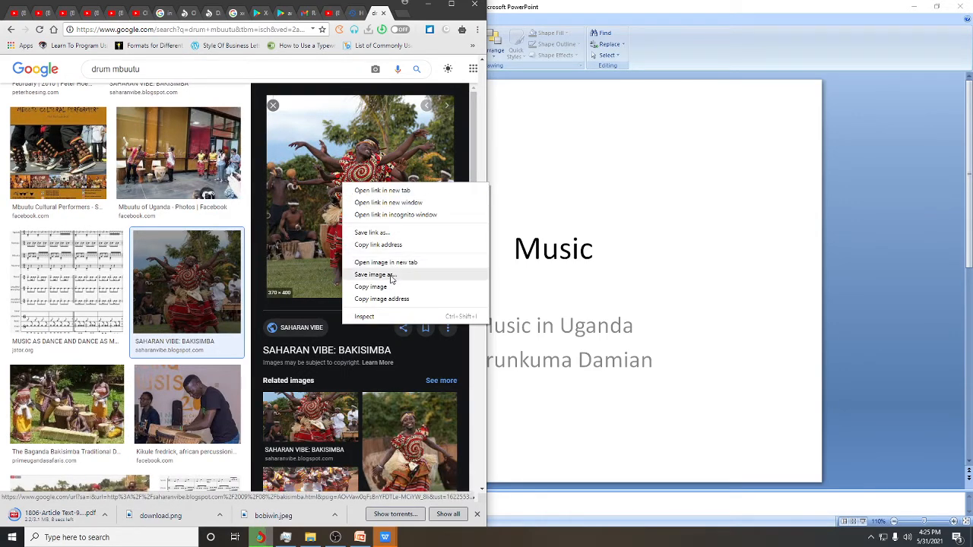
right_click(322, 147)
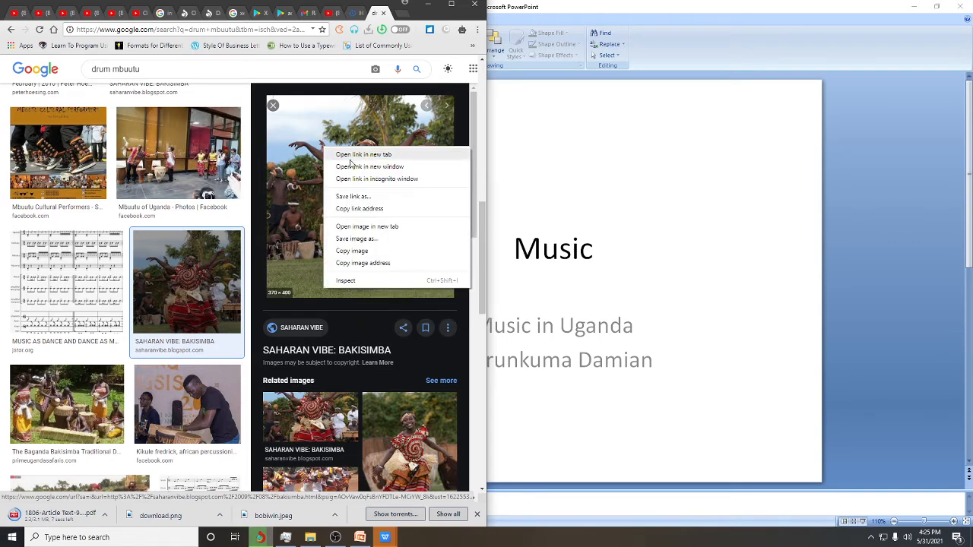
click(354, 240)
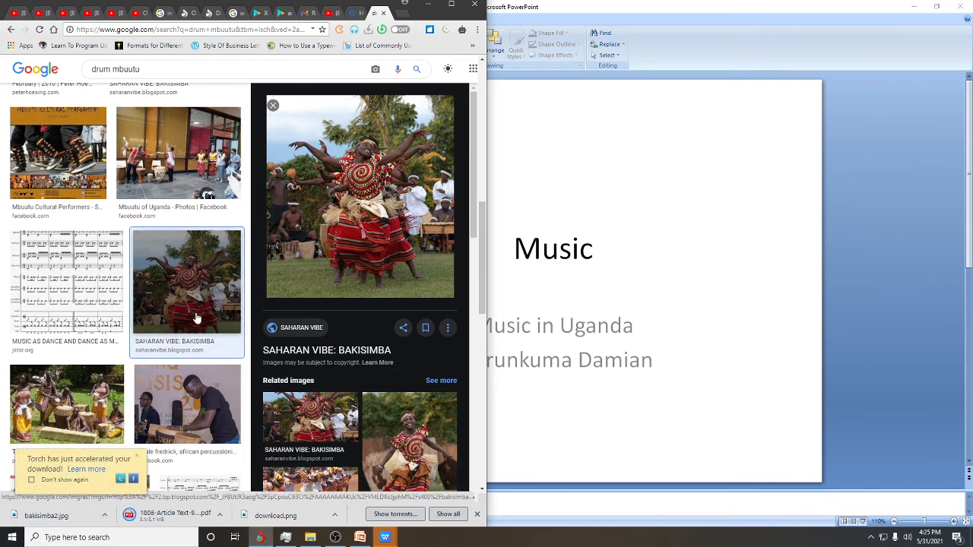
Examine the images related to the Bakisimba dance picture and the remaining "drum mbuutu" results for other suitable pictures.
scroll(409, 257, down, 4)
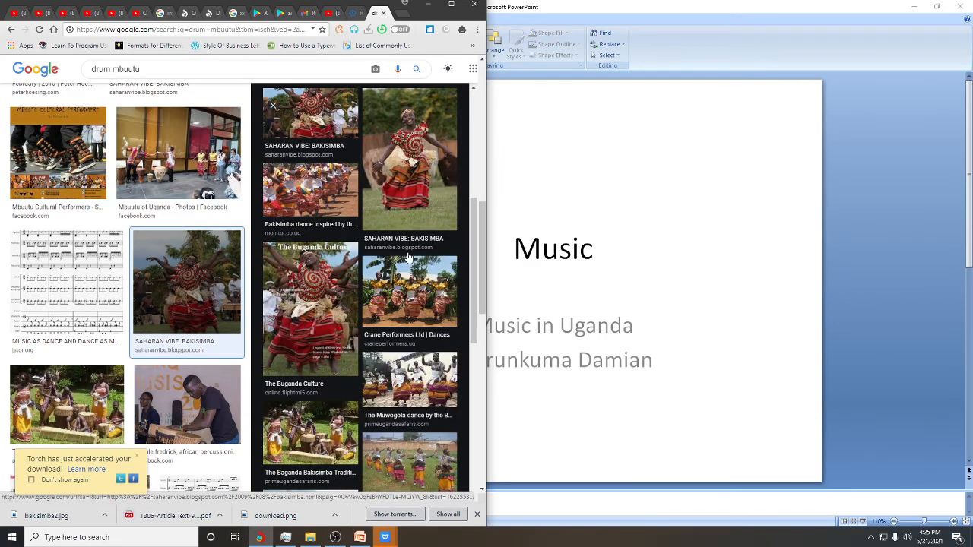
scroll(409, 257, down, 5)
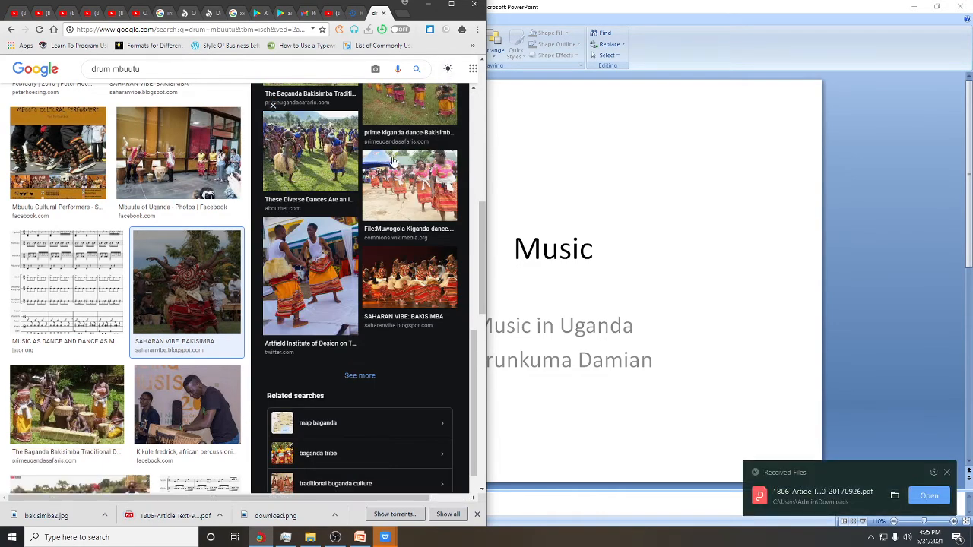
scroll(215, 198, up, 5)
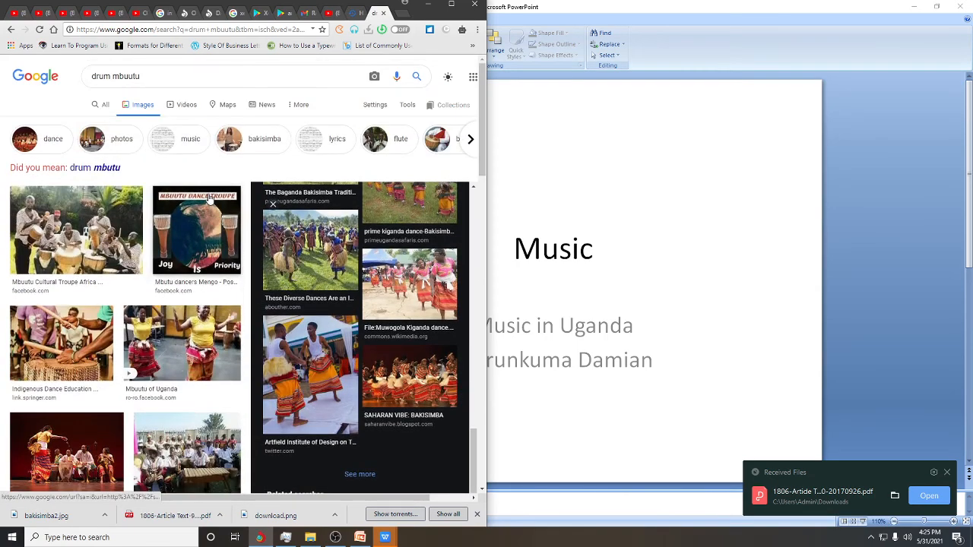
click(148, 76)
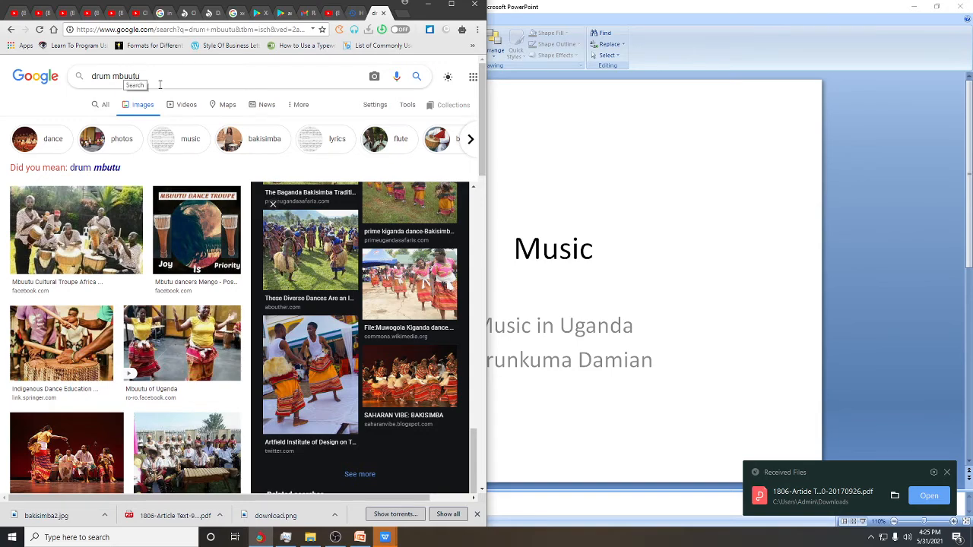
scroll(86, 254, down, 8)
scroll(87, 253, down, 2)
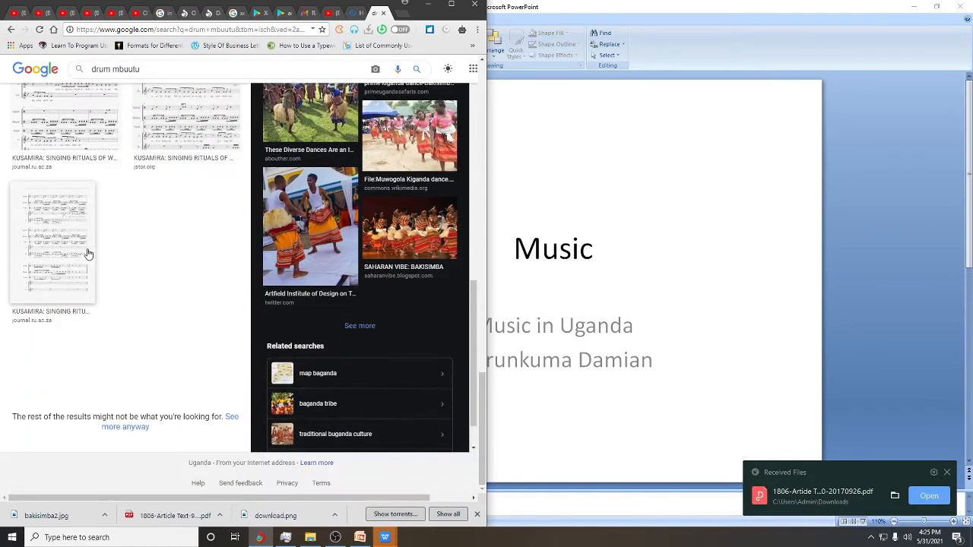
scroll(88, 253, up, 5)
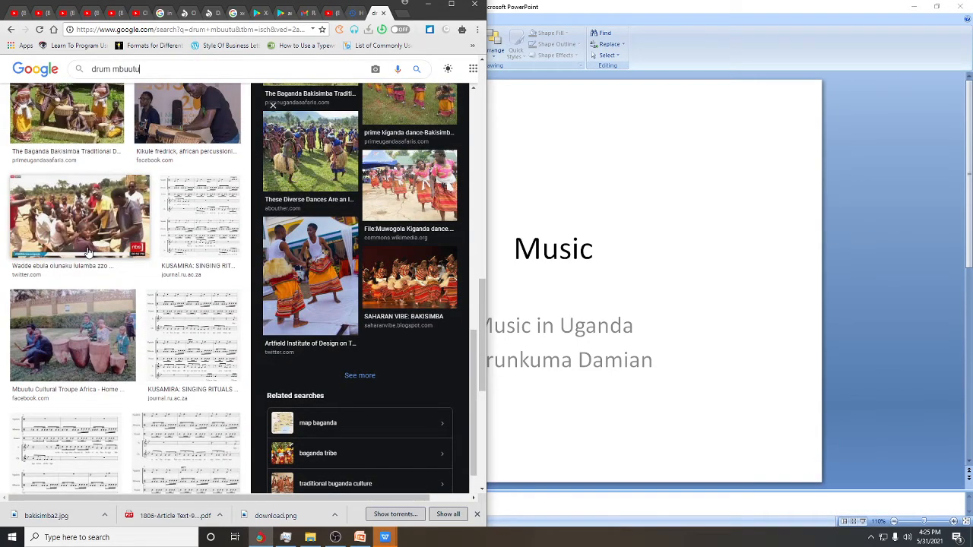
scroll(87, 253, up, 5)
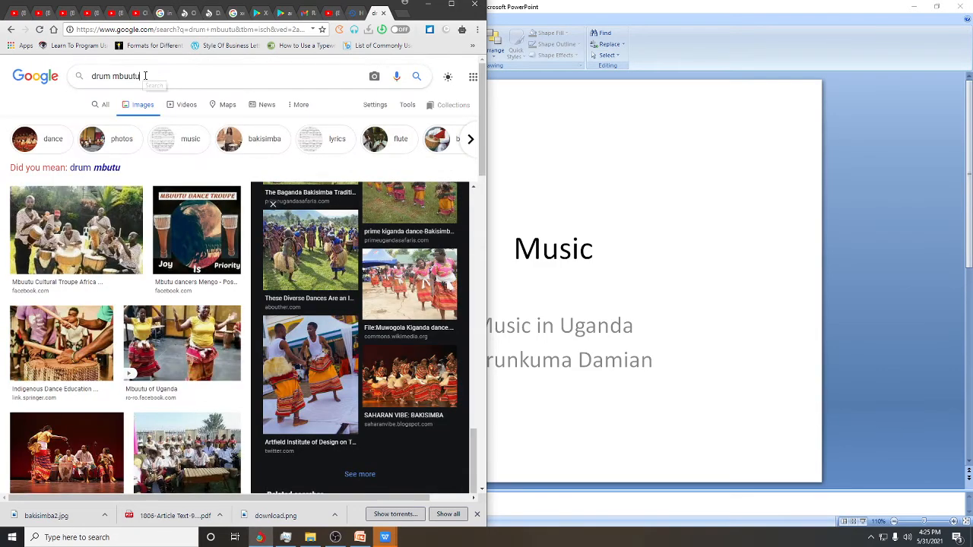
Search images for "mbuutu" alone and look through the results for a suitable picture.
drag(144, 76, 90, 78)
text(mbuutu)
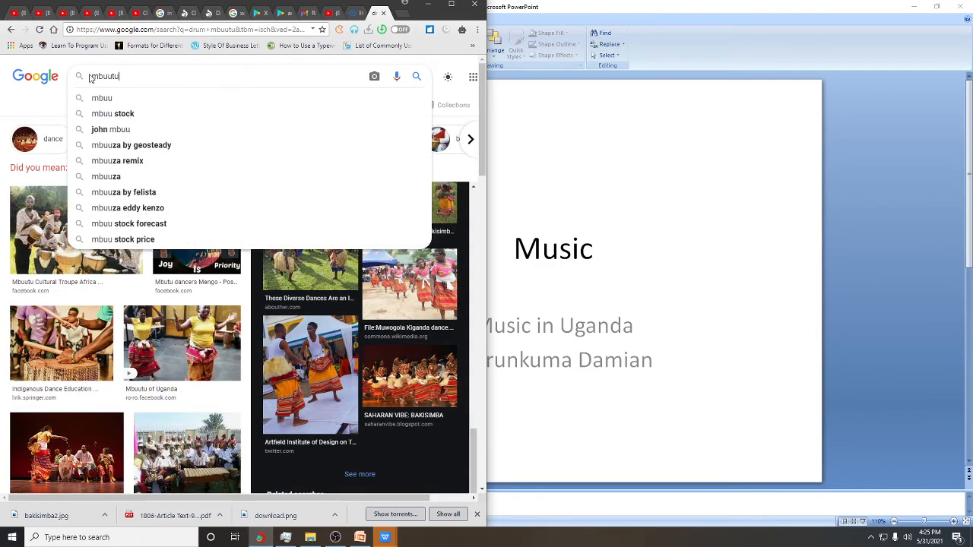
key(Return)
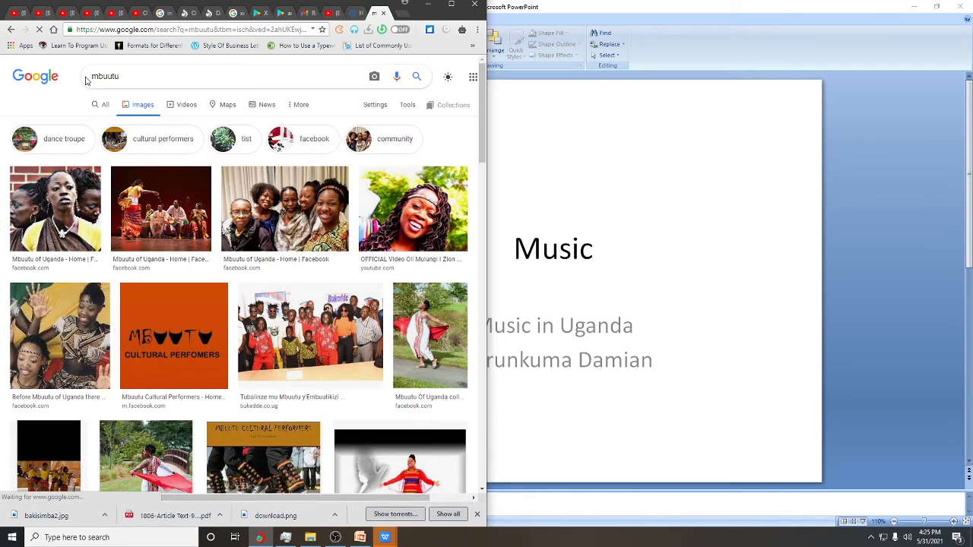
scroll(127, 260, down, 12)
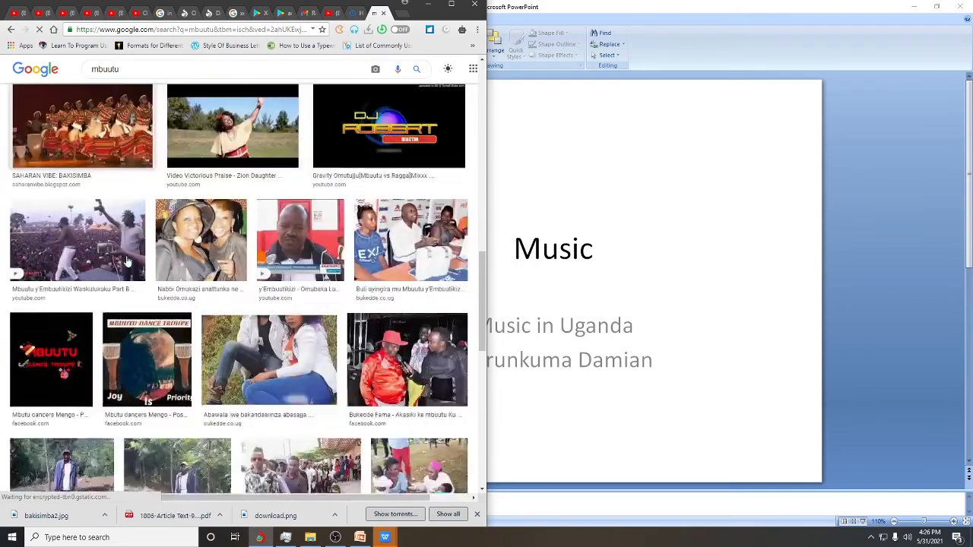
scroll(128, 260, down, 10)
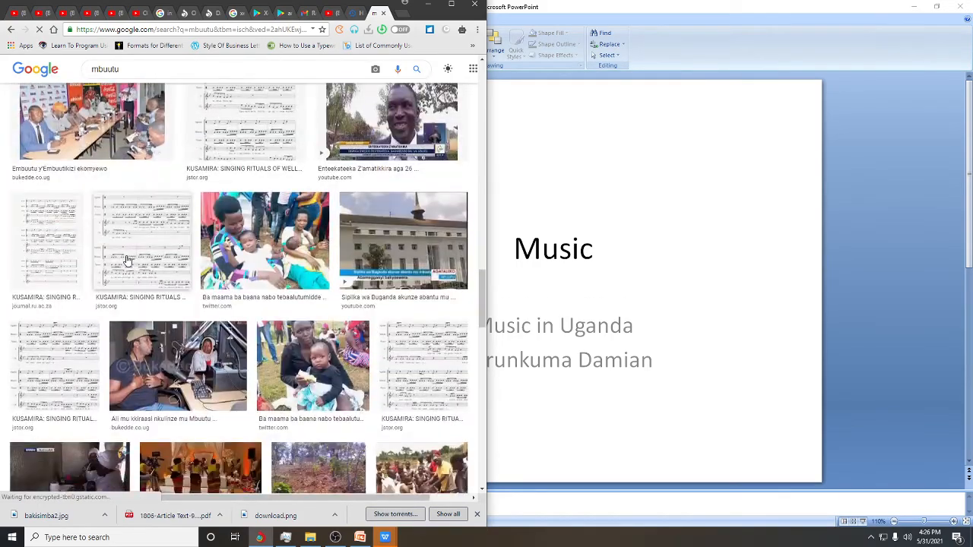
scroll(127, 260, down, 10)
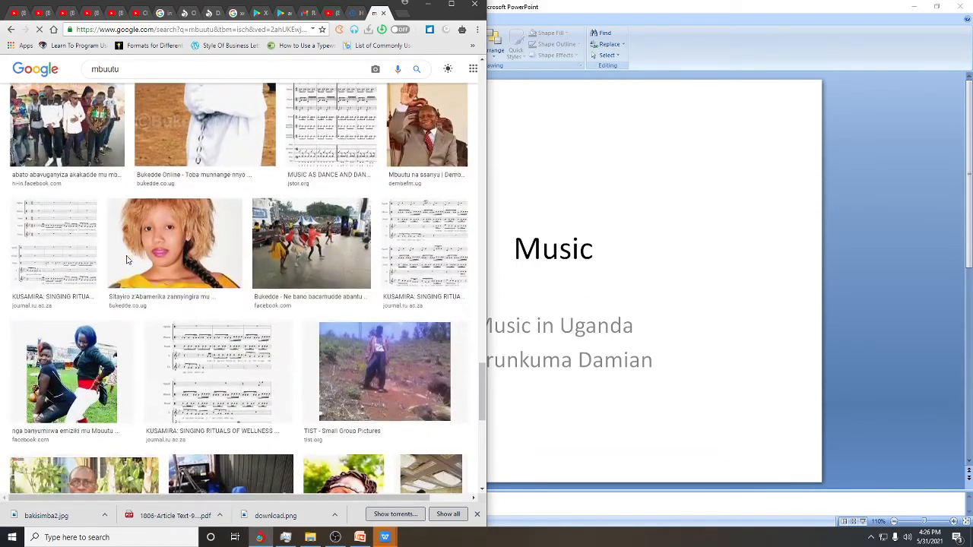
scroll(128, 260, down, 4)
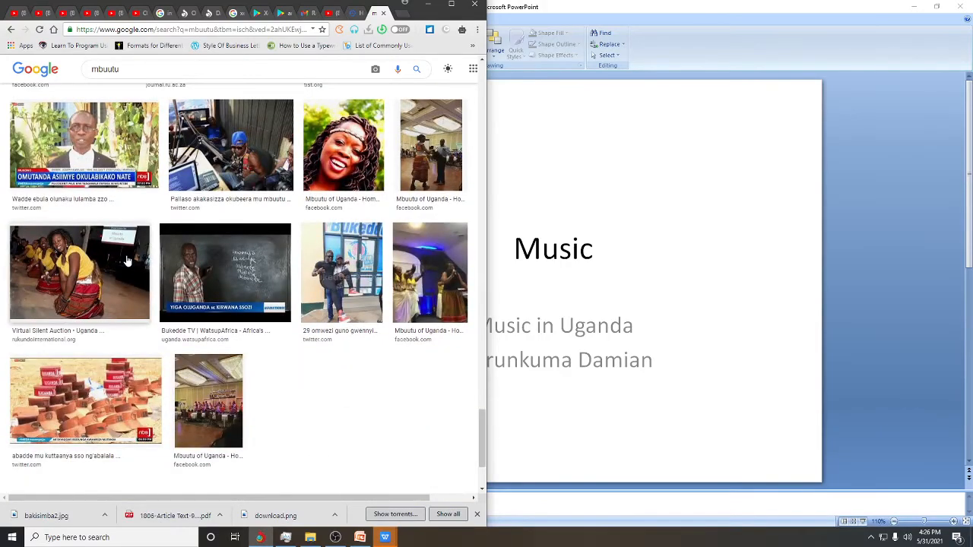
scroll(127, 260, up, 20)
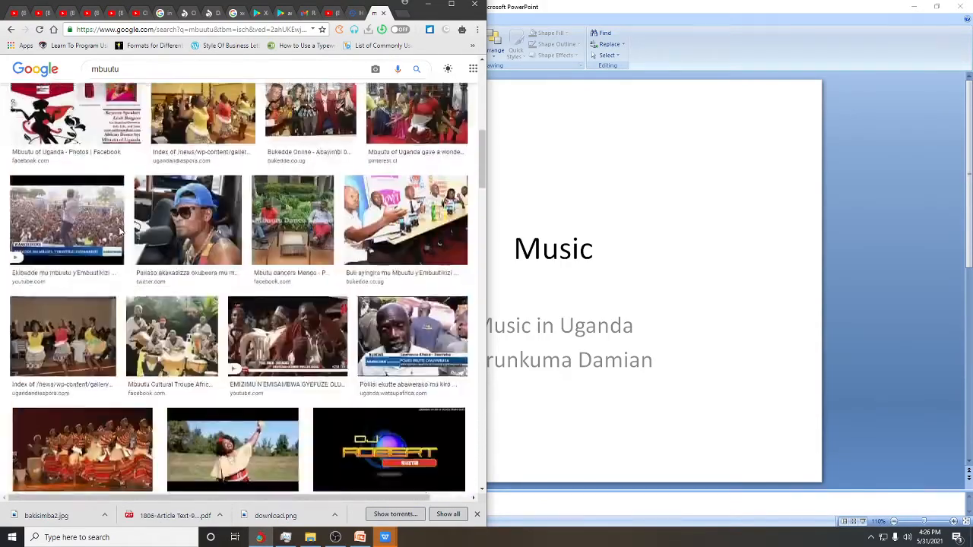
scroll(120, 232, up, 5)
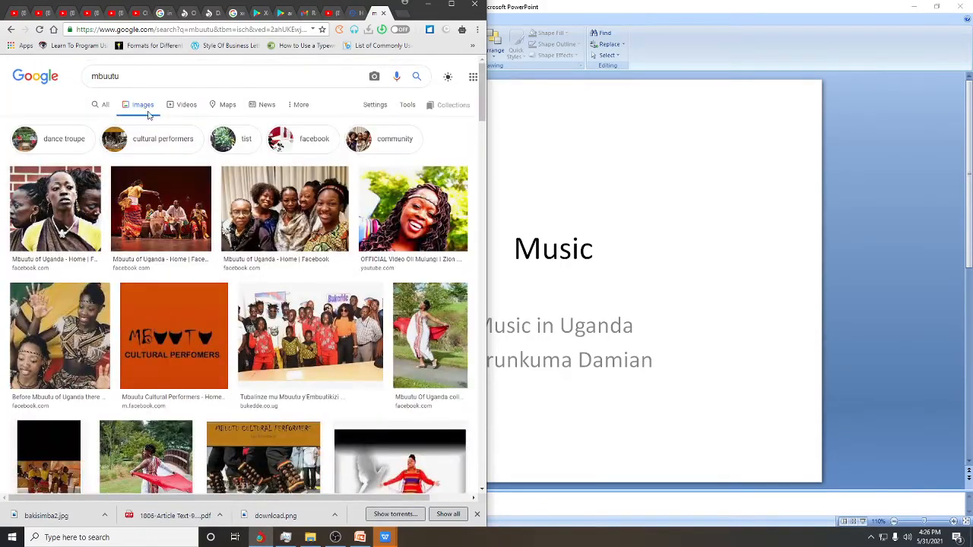
Search images for "buganda mbuutu", look through the results for a suitable picture, and return to the PowerPoint presentation.
click(116, 71)
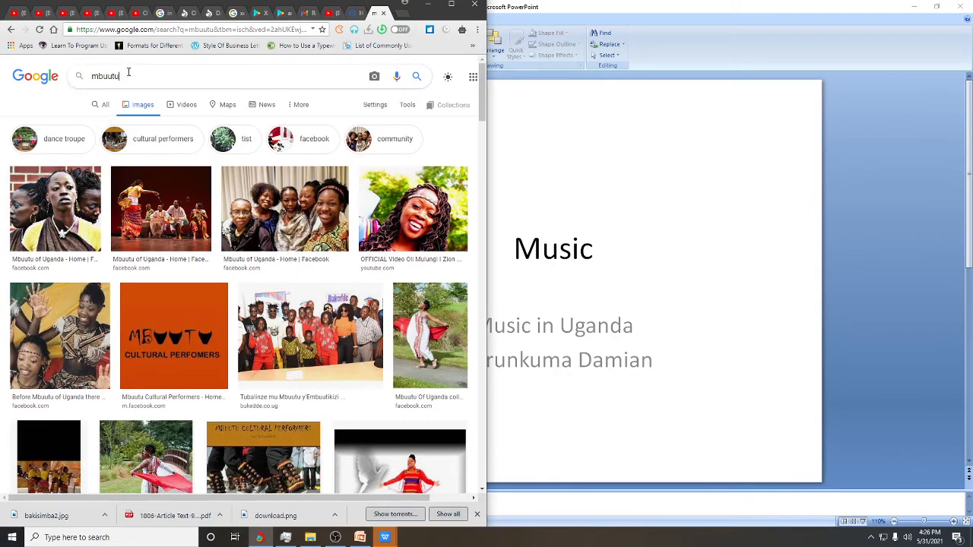
double_click(133, 77)
text(buga)
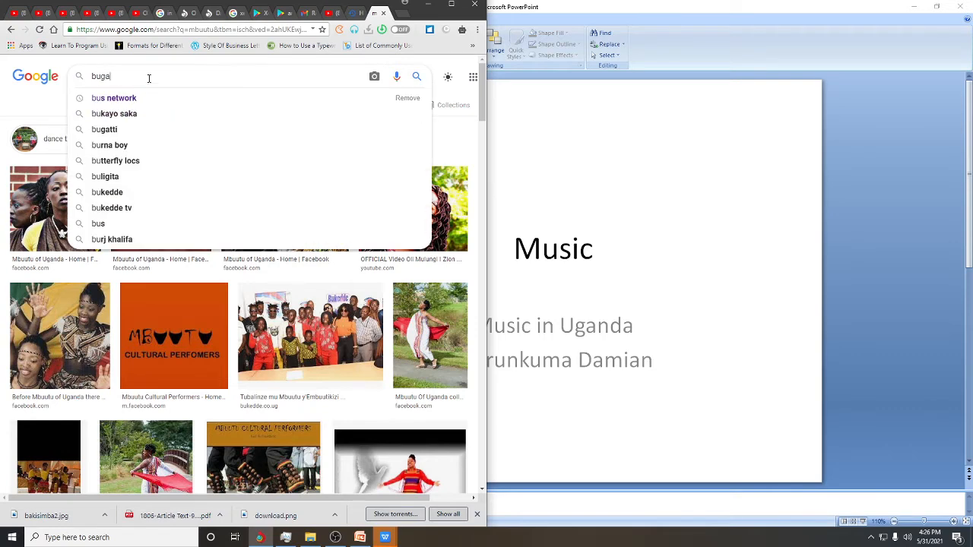
text(nda nb)
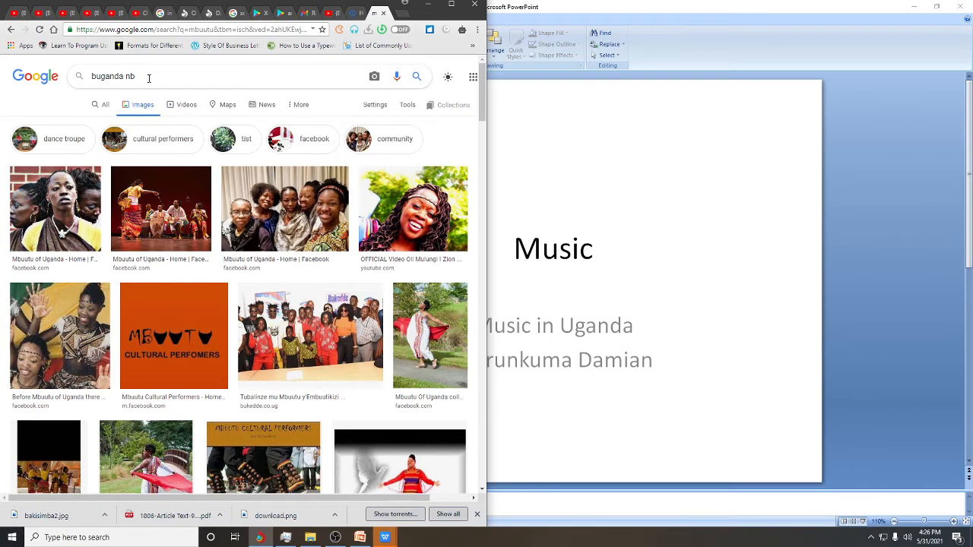
key(BackSpace)
key(BackSpace)
text(mbuutu)
key(Return)
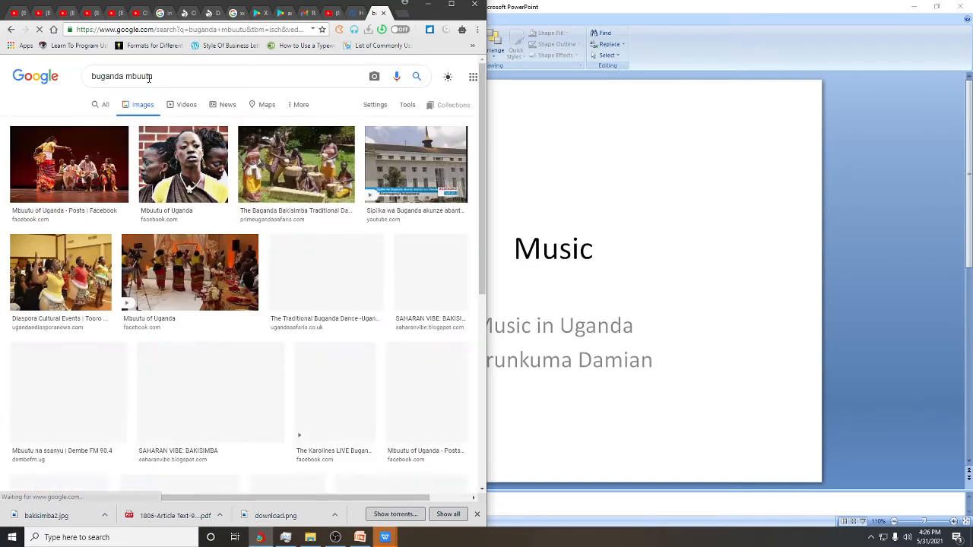
scroll(186, 253, down, 5)
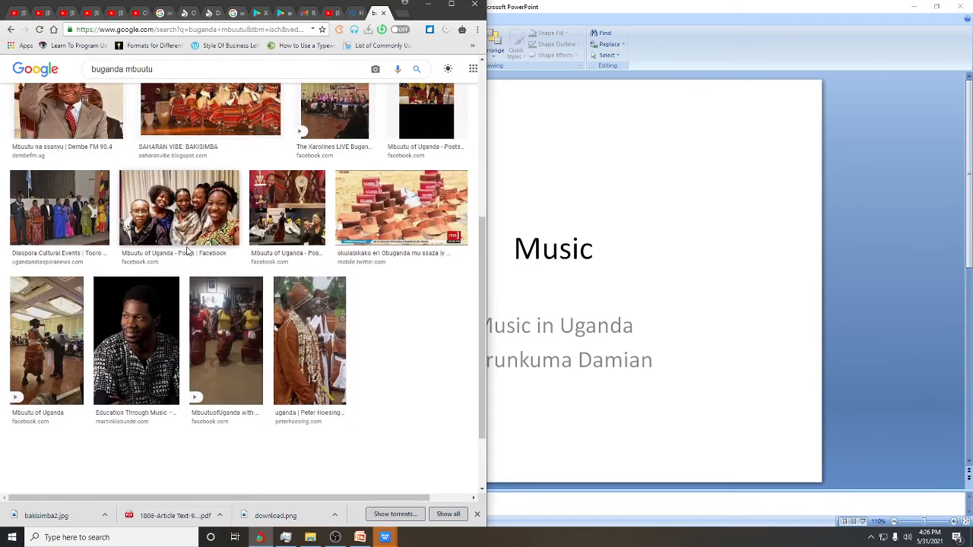
scroll(186, 253, down, 2)
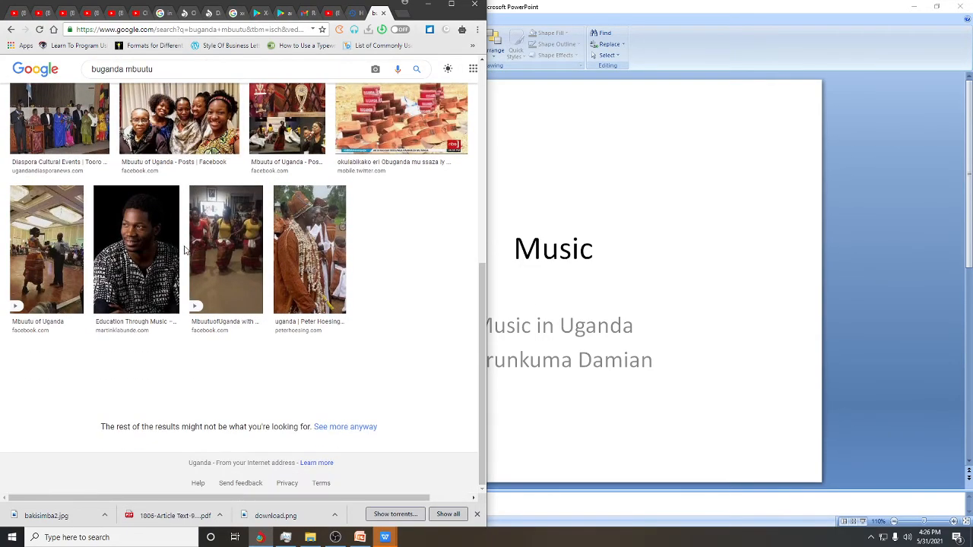
scroll(184, 249, up, 4)
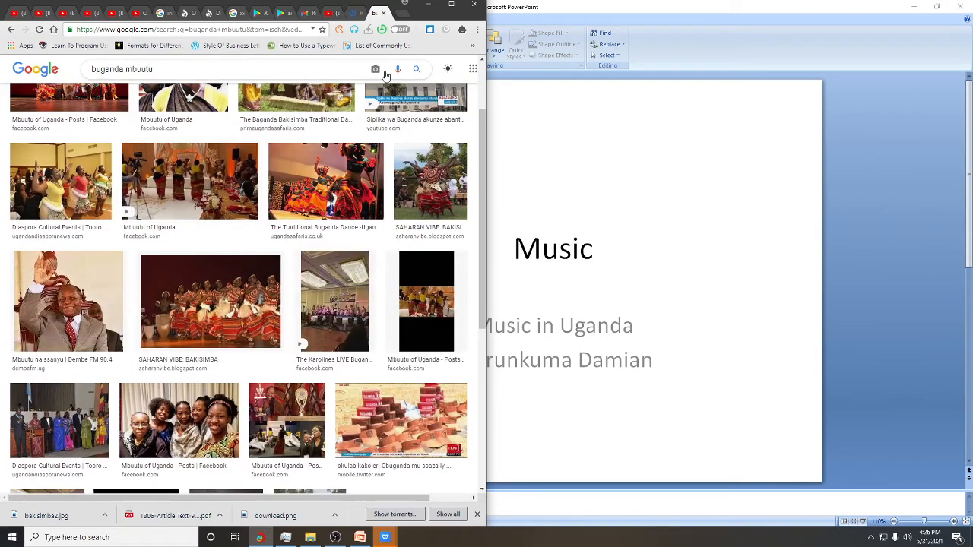
click(428, 5)
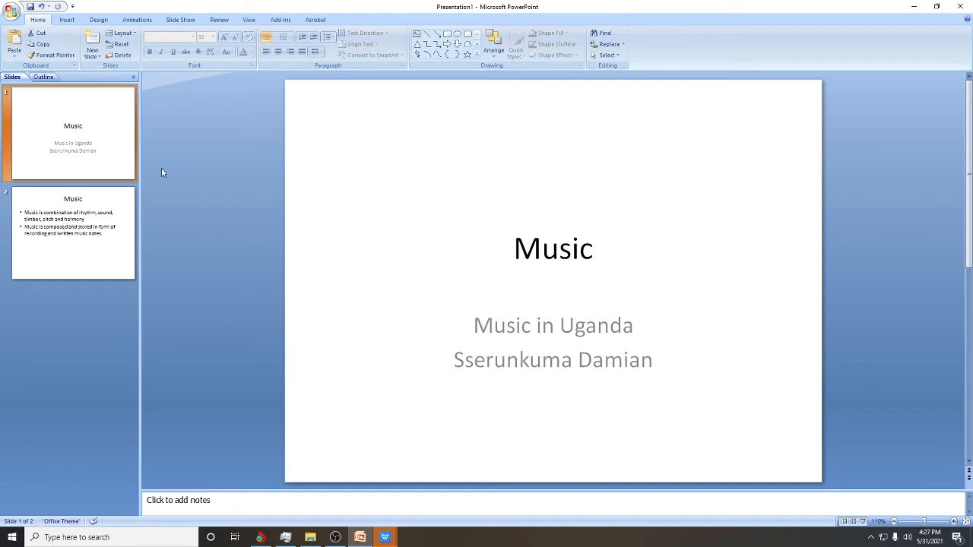
Insert the bobiwin picture from the Downloads folder on the title slide and delete it again.
click(66, 21)
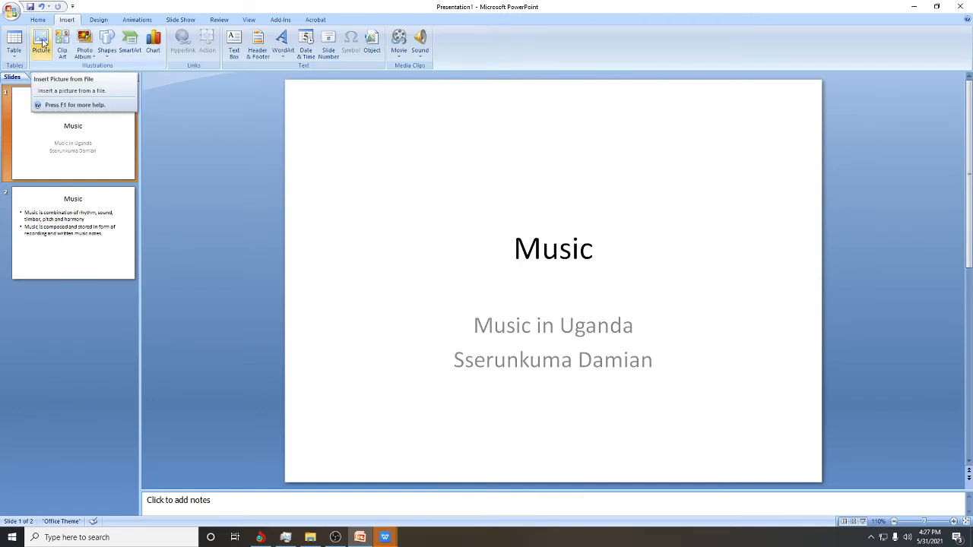
click(42, 42)
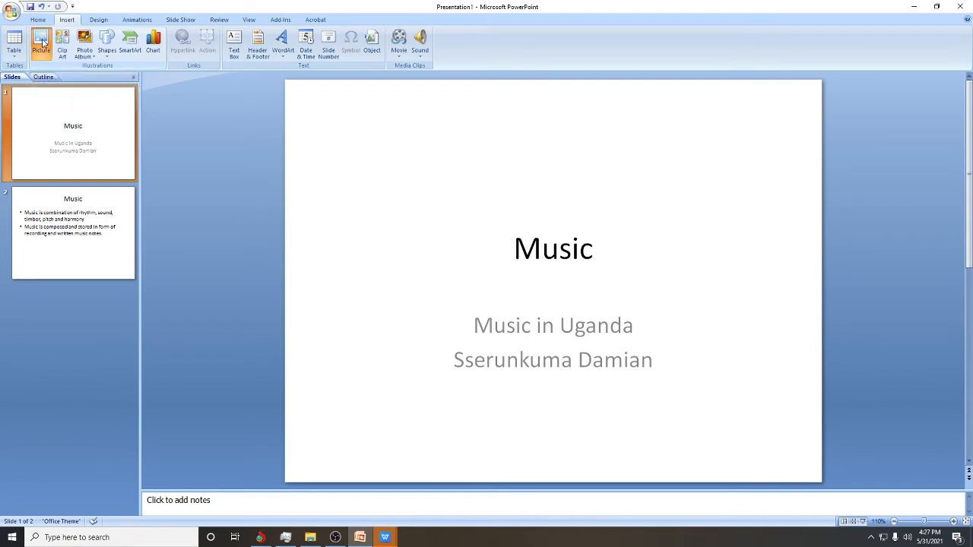
click(42, 42)
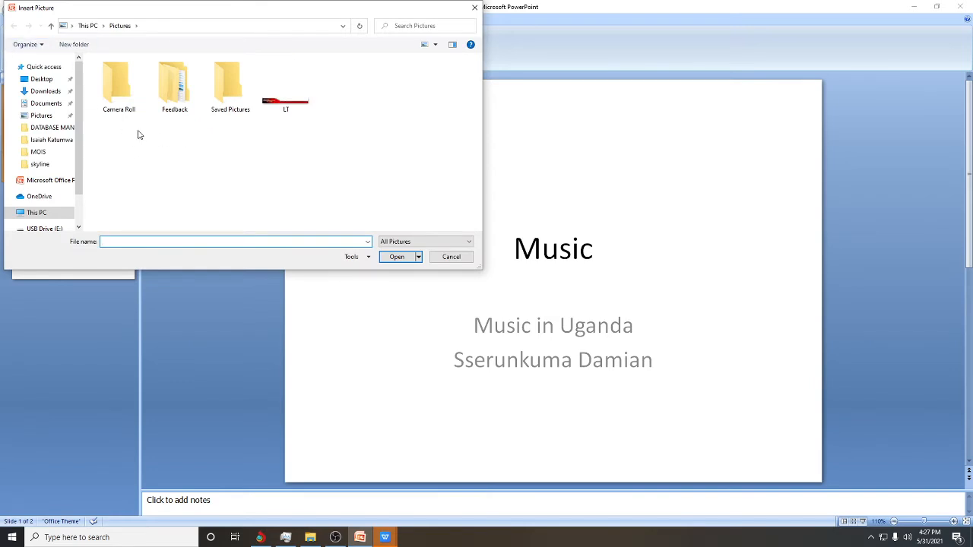
click(43, 93)
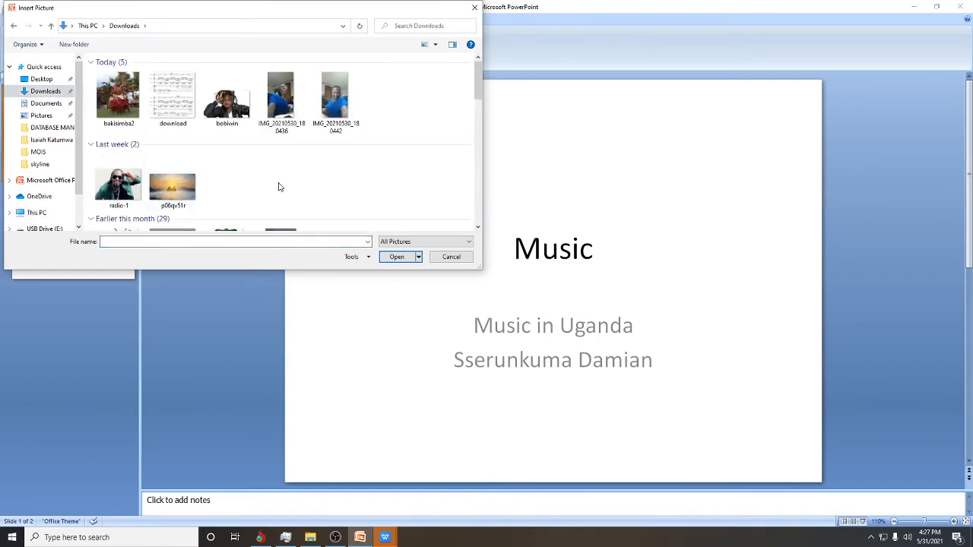
click(227, 102)
double_click(219, 101)
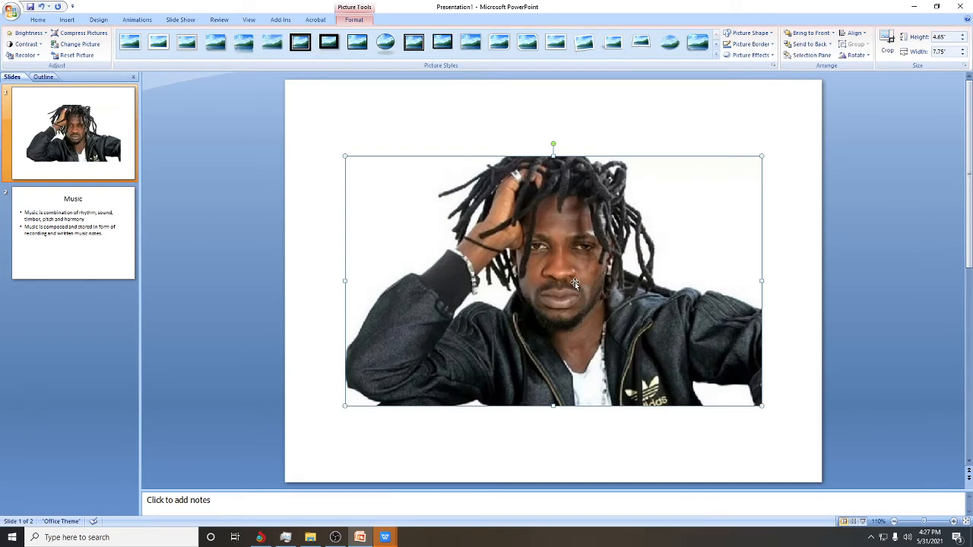
key(Delete)
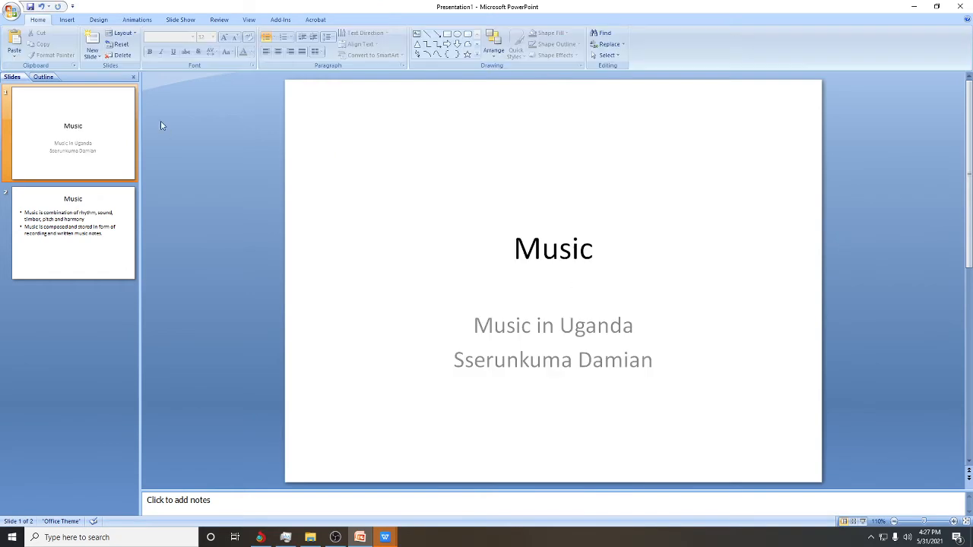
Insert the bobiwin picture from the Downloads folder onto the title slide.
click(68, 21)
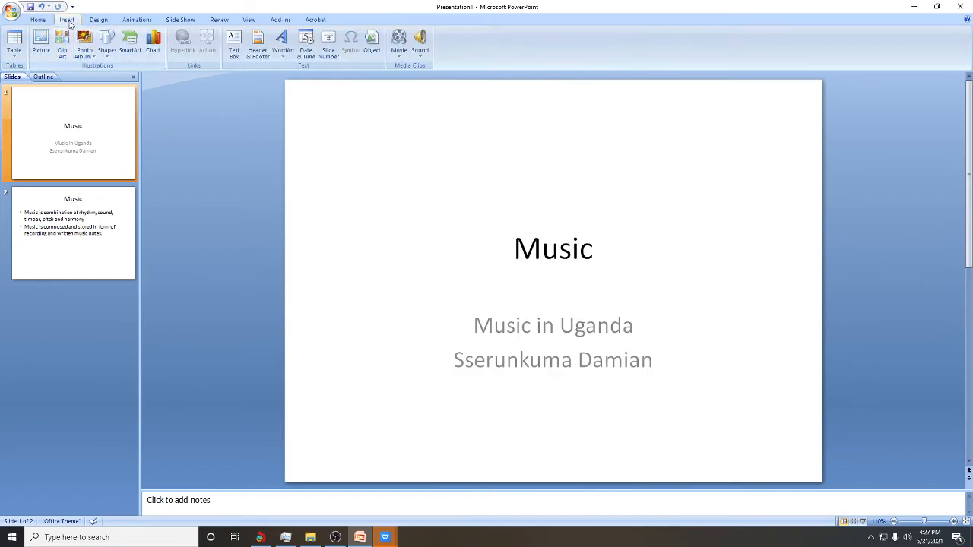
click(41, 43)
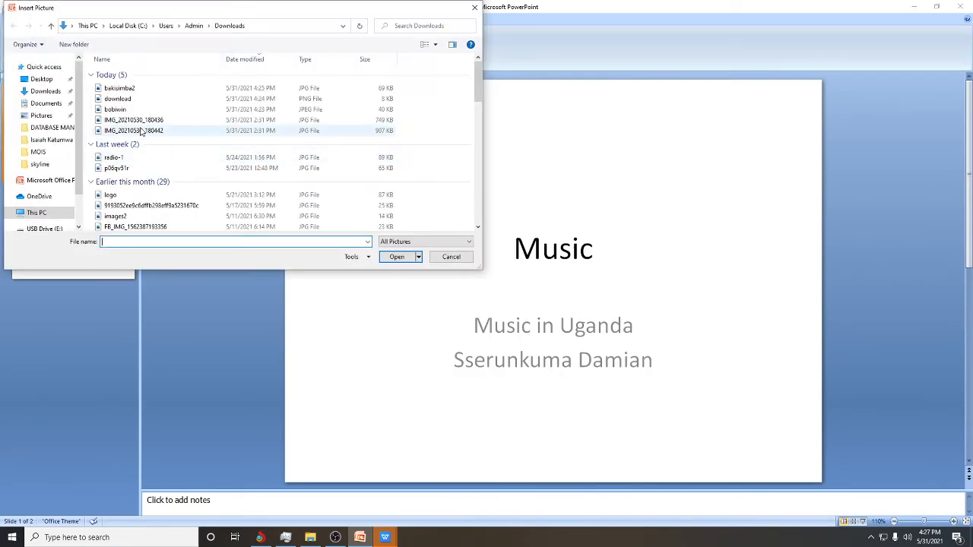
click(46, 91)
click(228, 122)
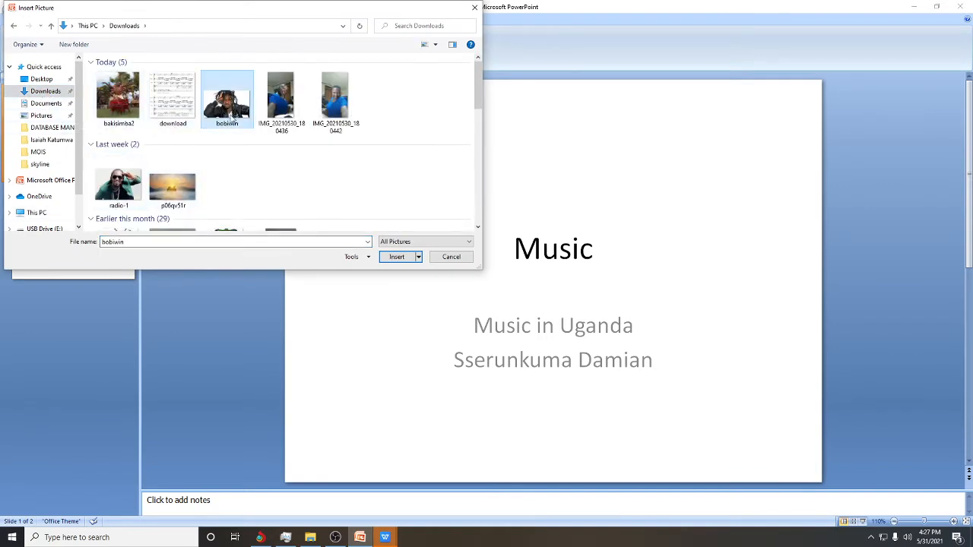
click(391, 258)
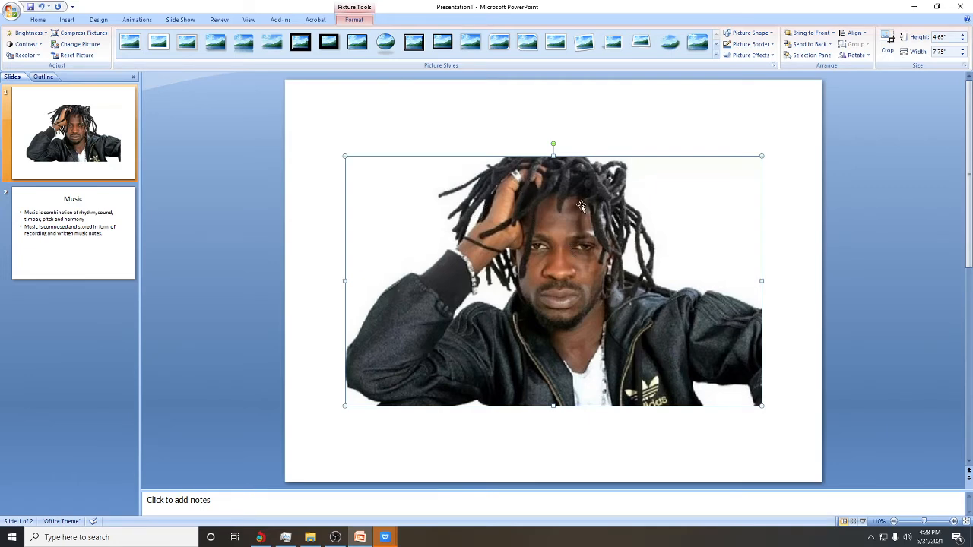
Shrink the inserted picture proportionally to about 2.16" by 3.6" and move it up over the start of the Music title.
drag(761, 281, 608, 281)
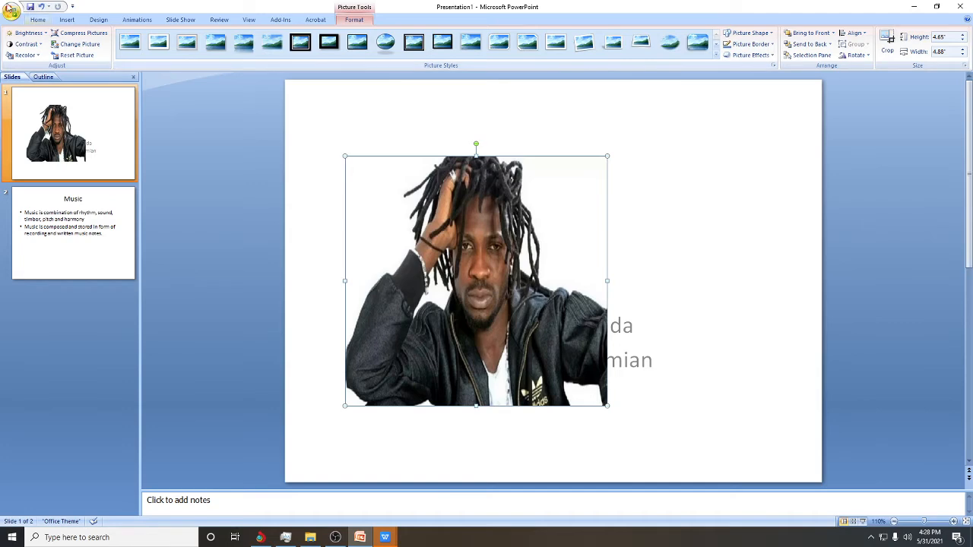
click(41, 6)
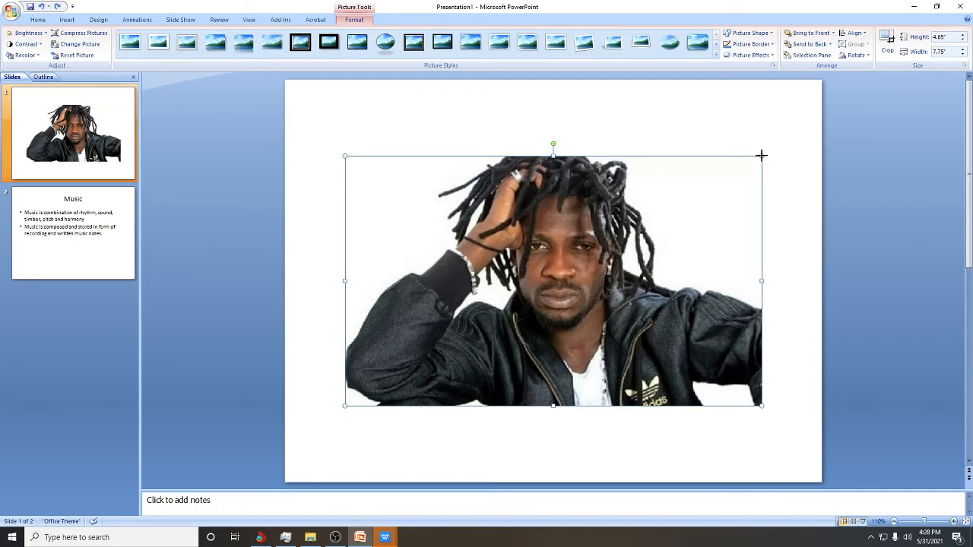
drag(762, 155, 490, 288)
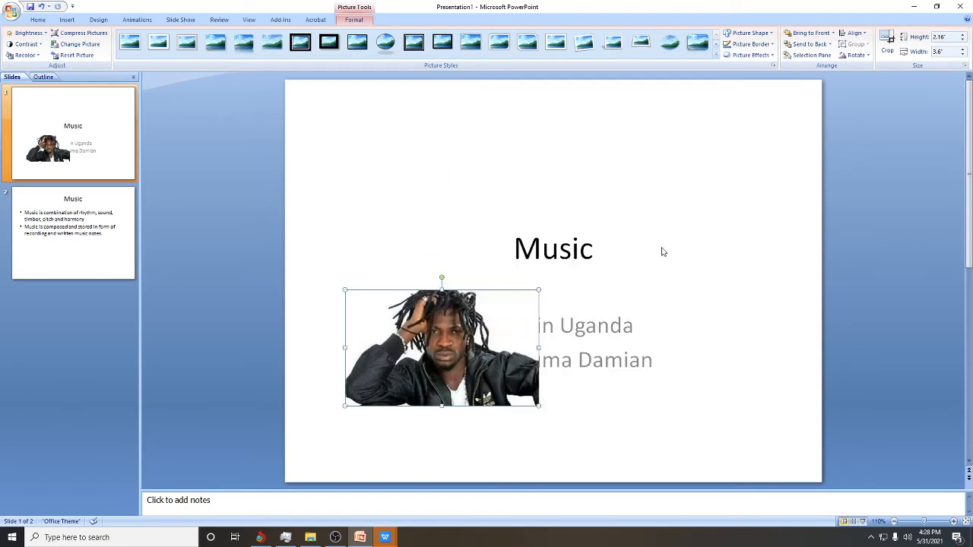
click(631, 265)
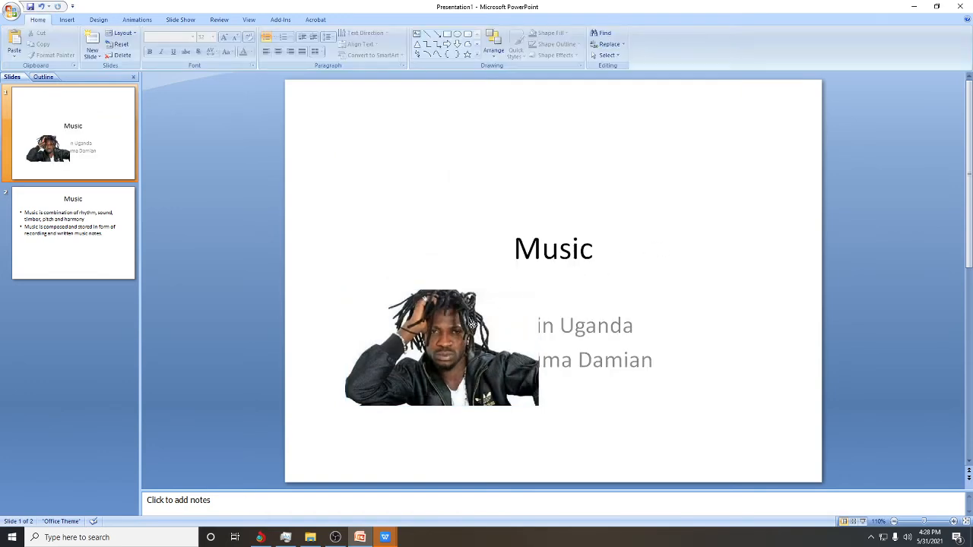
click(477, 334)
drag(477, 337, 492, 273)
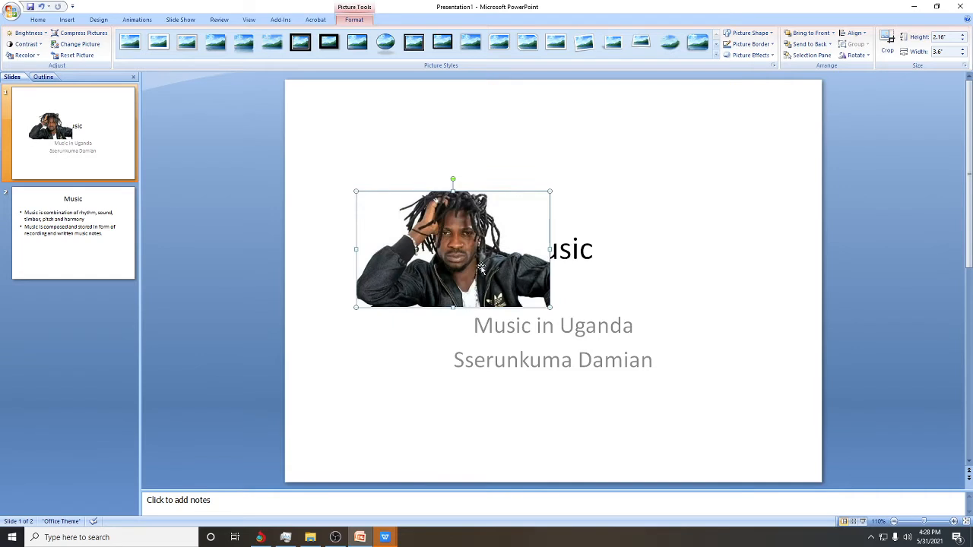
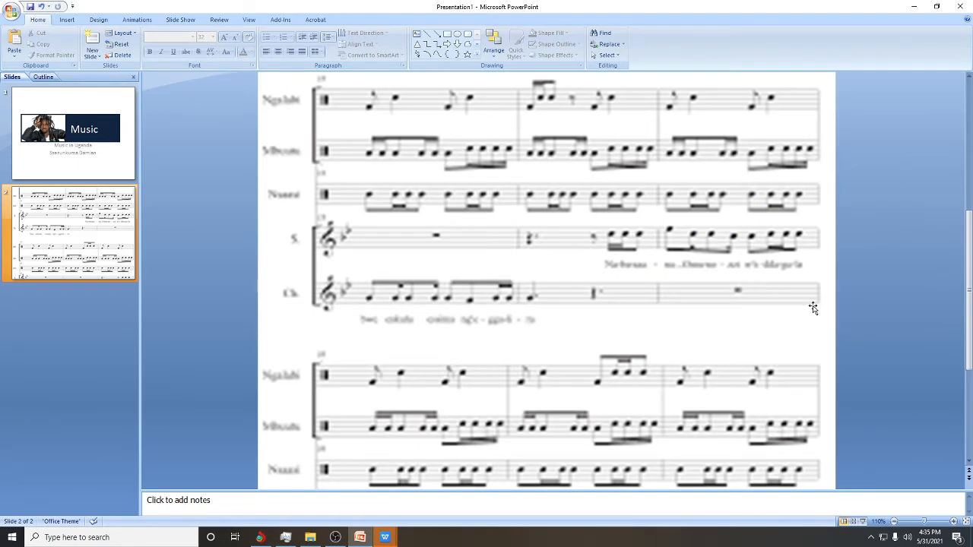
Rotate the sheet music picture on slide 2 clockwise so that it lies diagonally across the slide.
drag(925, 525, 916, 524)
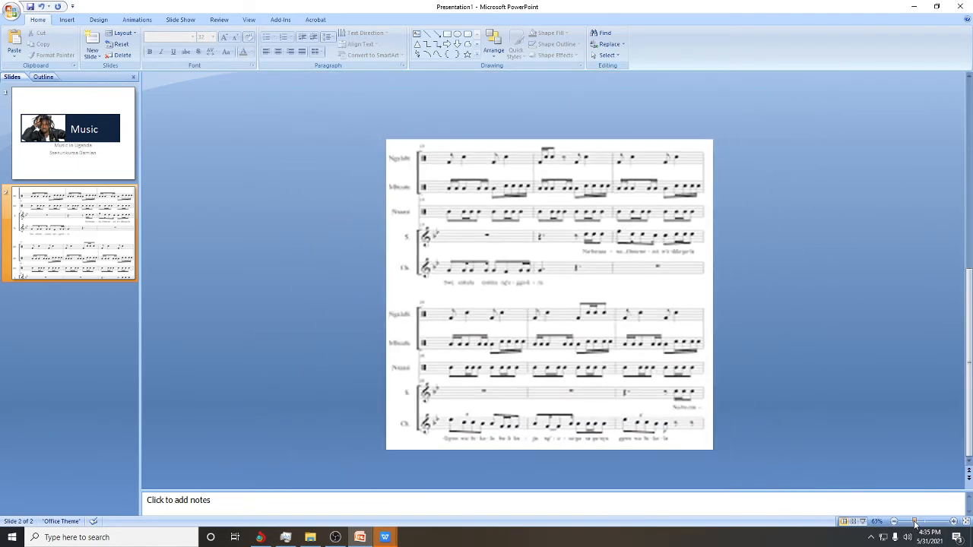
click(640, 427)
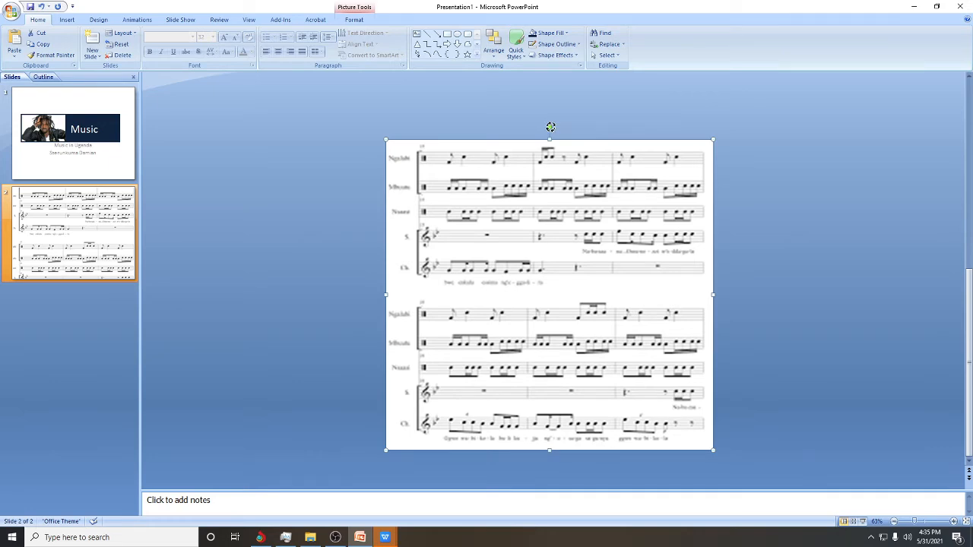
drag(558, 130, 616, 213)
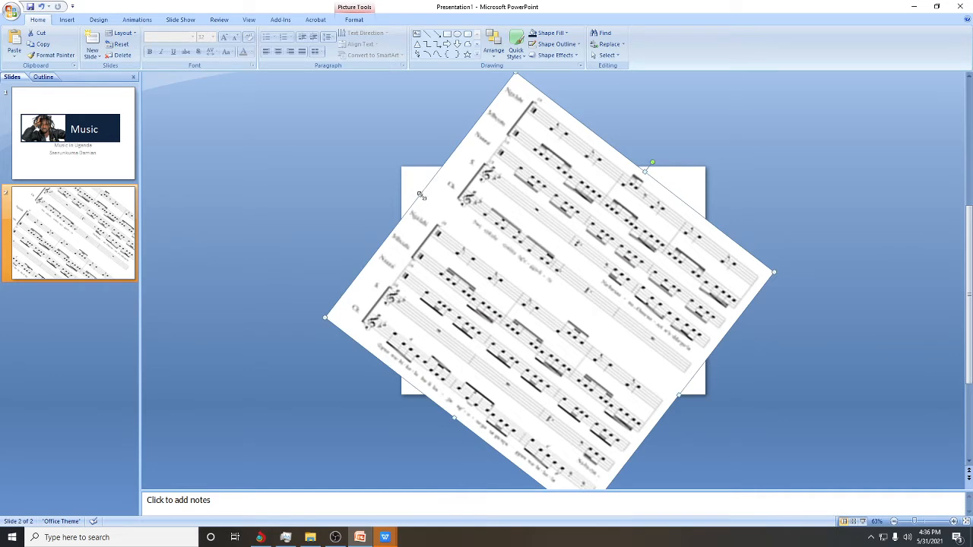
Enlarge the rotated sheet music picture outward on its sides until it covers the whole of slide 2.
drag(421, 195, 377, 158)
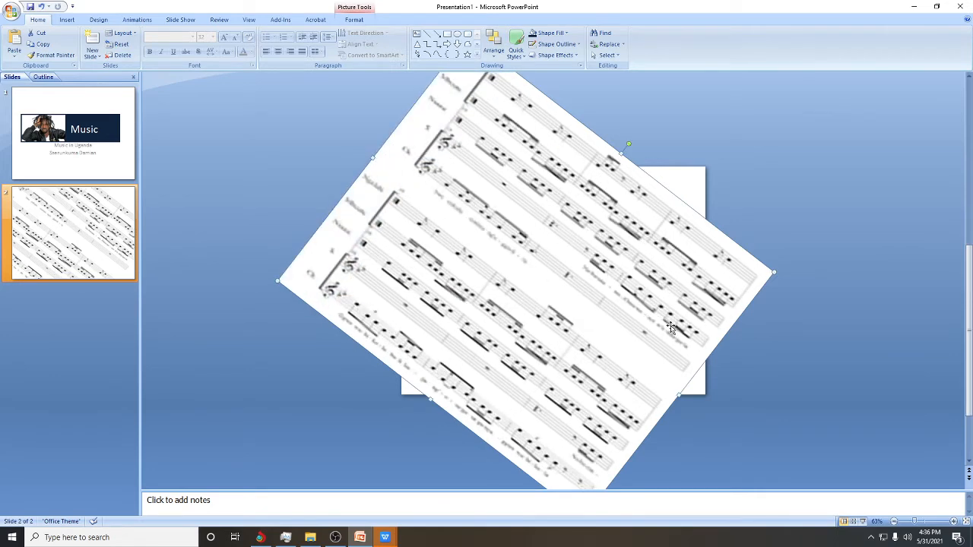
drag(623, 155, 665, 136)
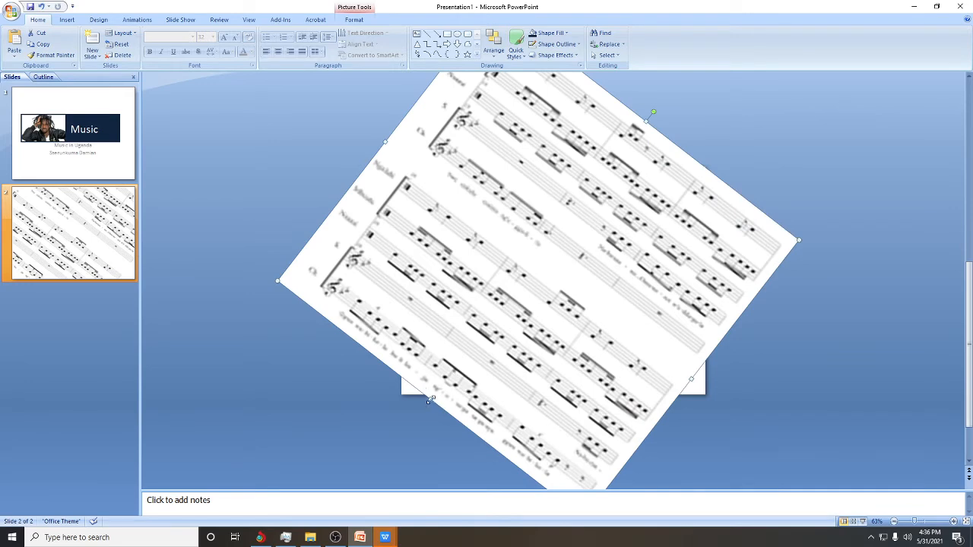
drag(431, 400, 409, 410)
drag(684, 388, 713, 408)
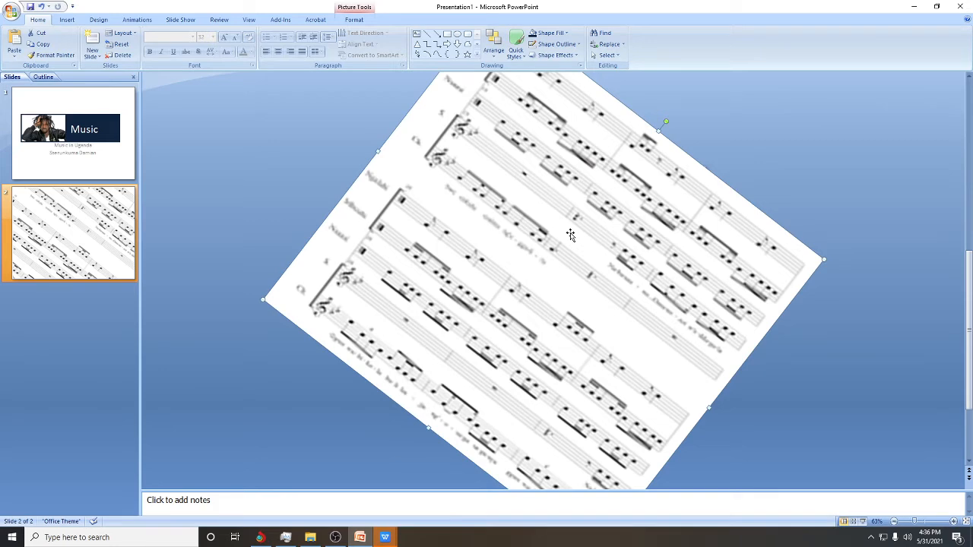
Send the sheet music picture to the back, behind the title and bullet text on slide 2.
right_click(570, 233)
right_click(536, 216)
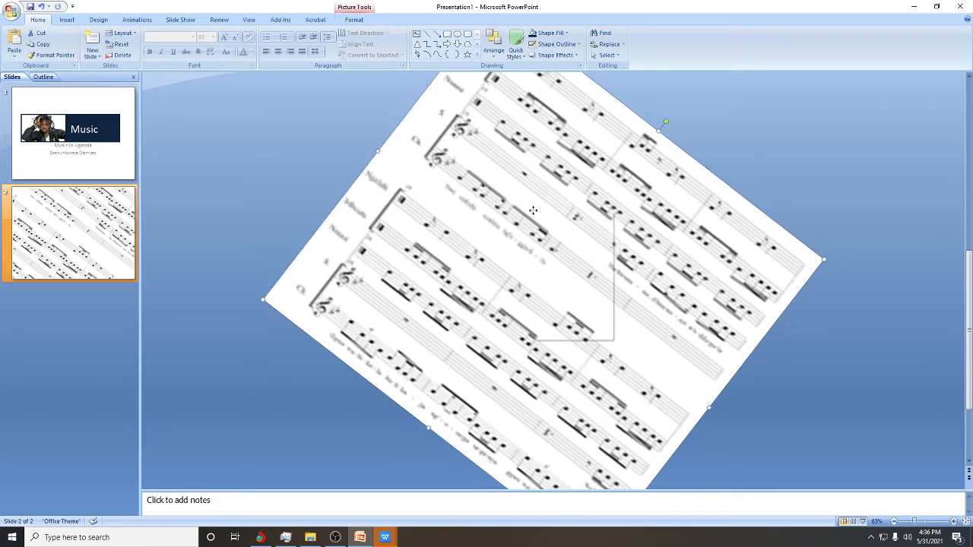
mouse_move(564, 288)
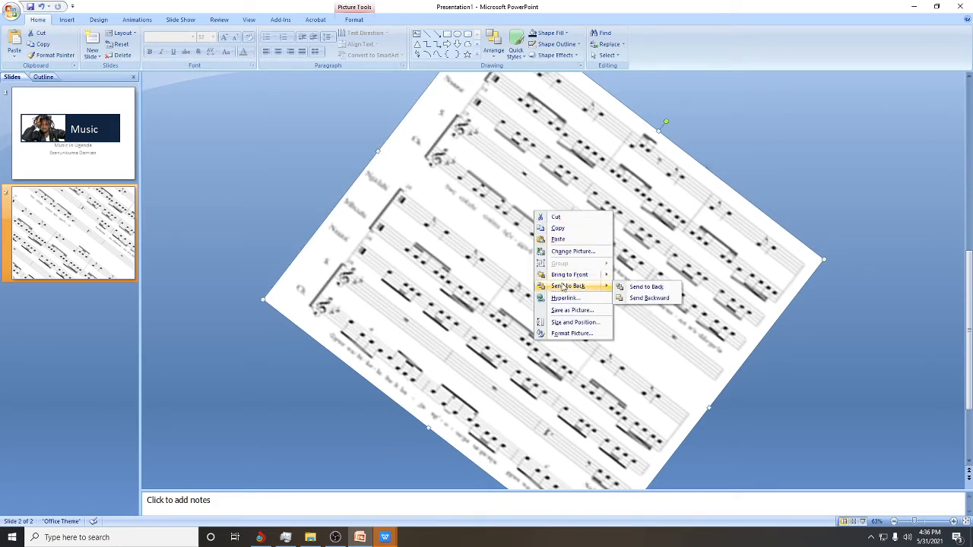
click(646, 288)
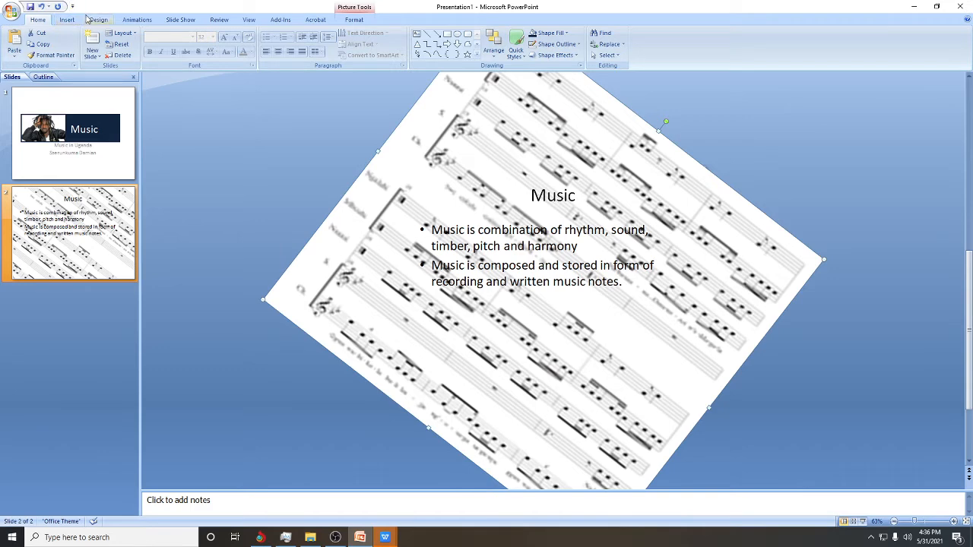
Start the slide show from the first slide.
click(181, 20)
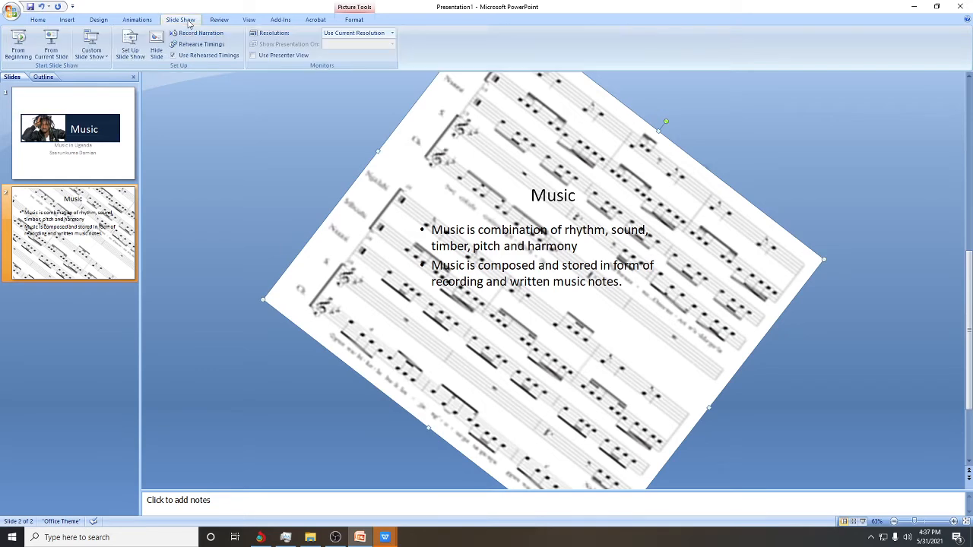
click(17, 45)
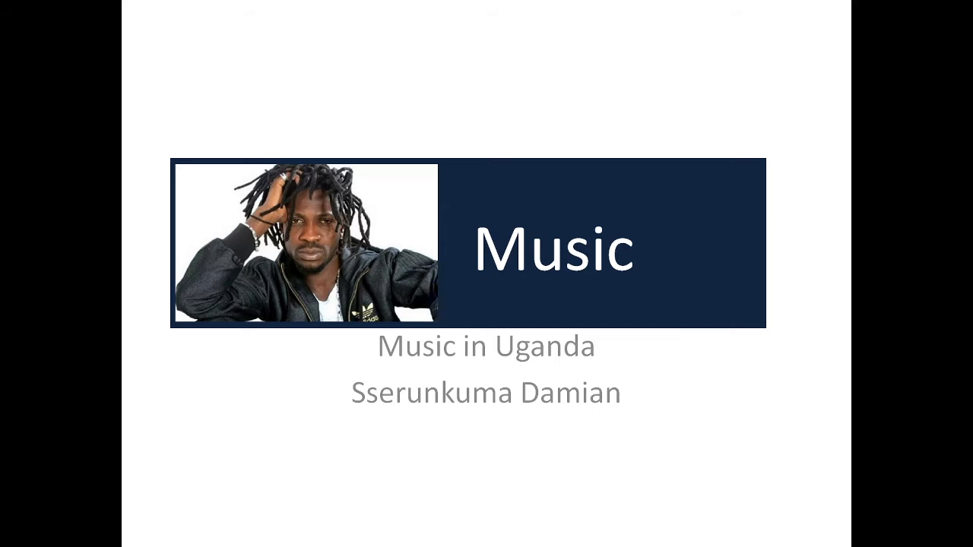
Play the slide show through slide 2 to its end and return to the editing view.
key(Right)
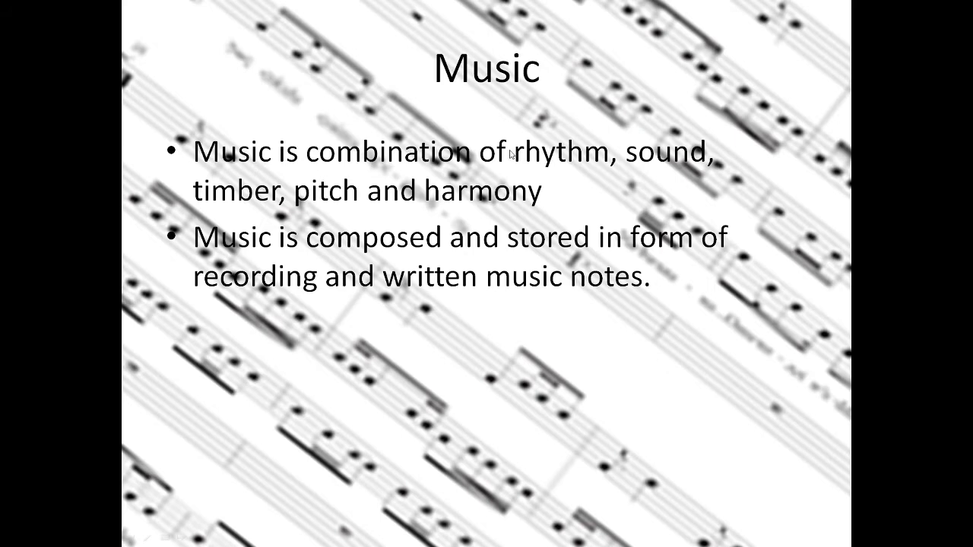
click(432, 201)
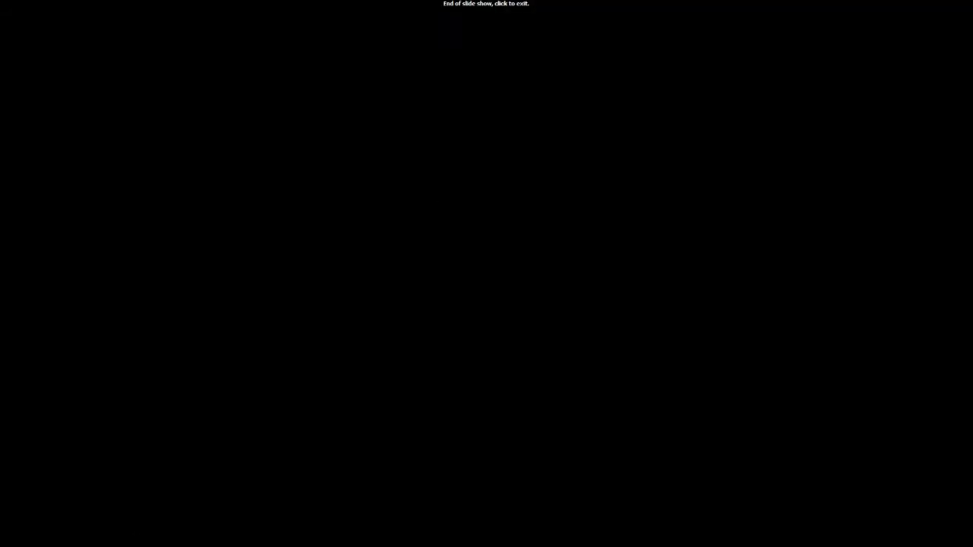
click(432, 202)
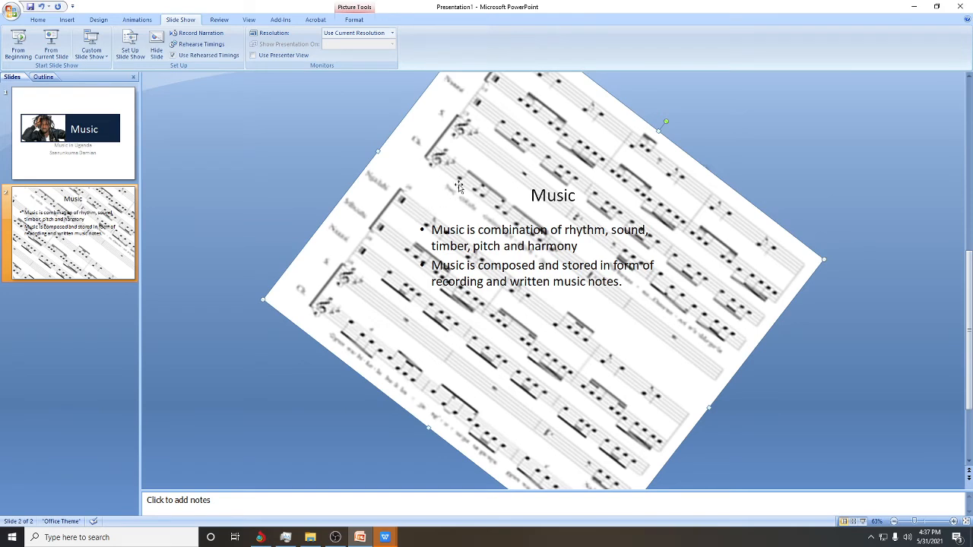
Apply the plain rectangle picture shape to the rotated sheet music picture on slide 2.
double_click(412, 195)
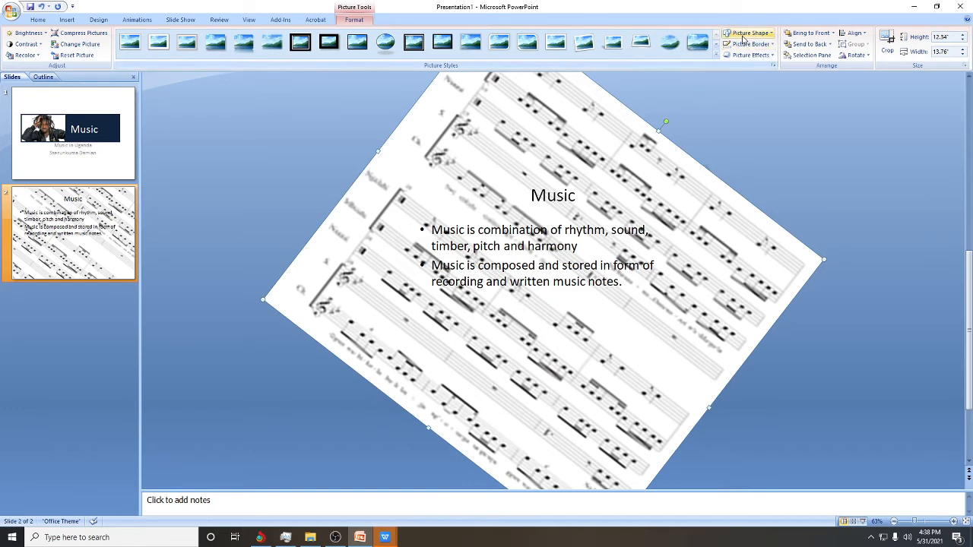
click(771, 36)
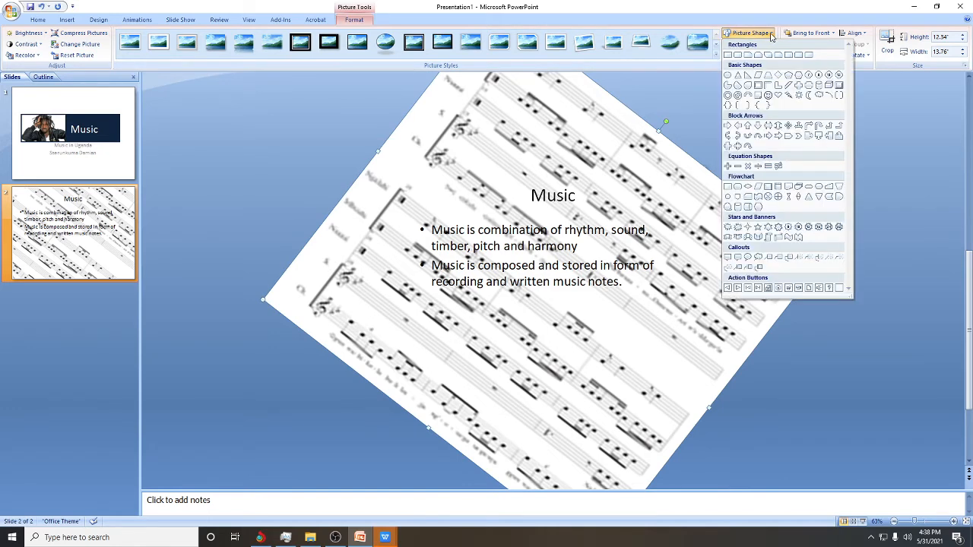
click(728, 56)
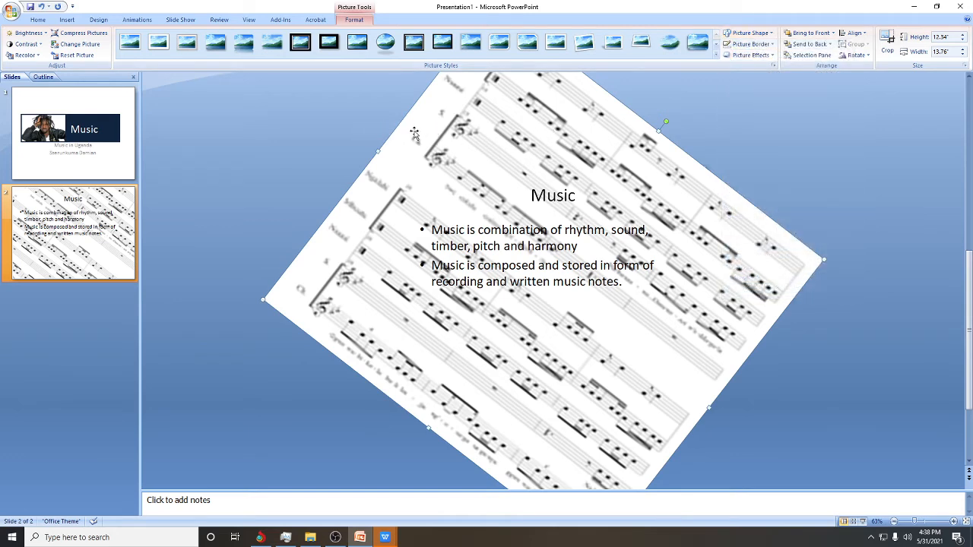
Move the sheet music picture to the right, partly off slide 2 and clear of the title.
drag(422, 139, 469, 195)
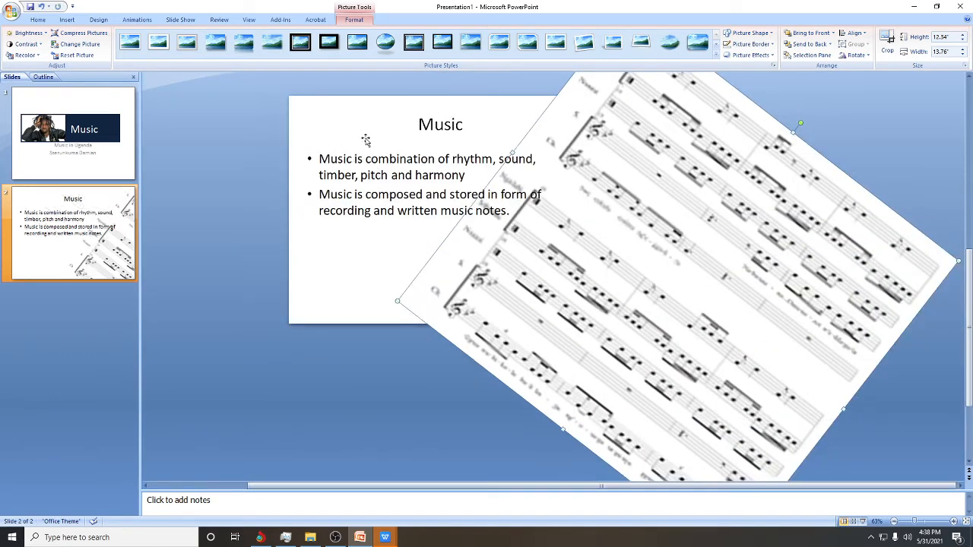
drag(601, 218, 571, 214)
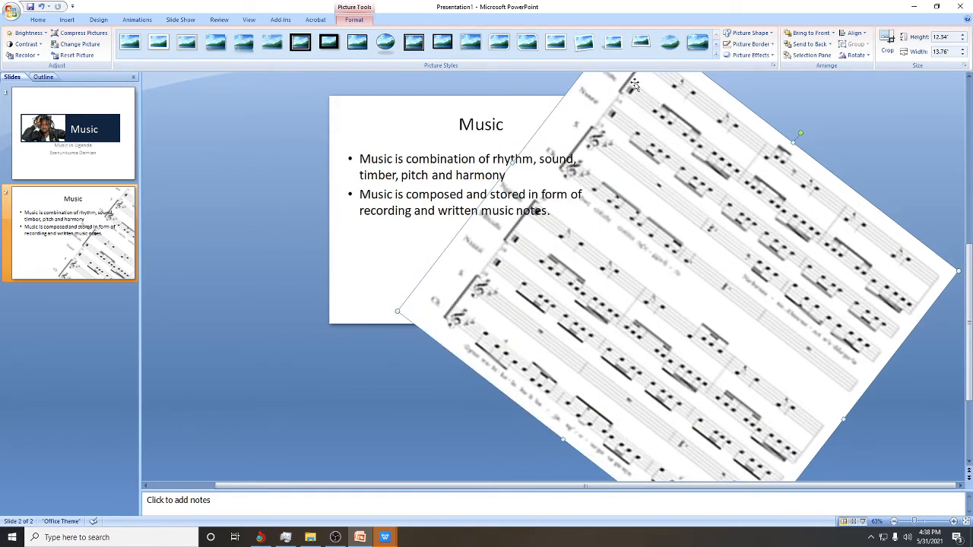
Leave the picture shape choices unused and bring up the commands for inserting objects on slide 2.
click(764, 34)
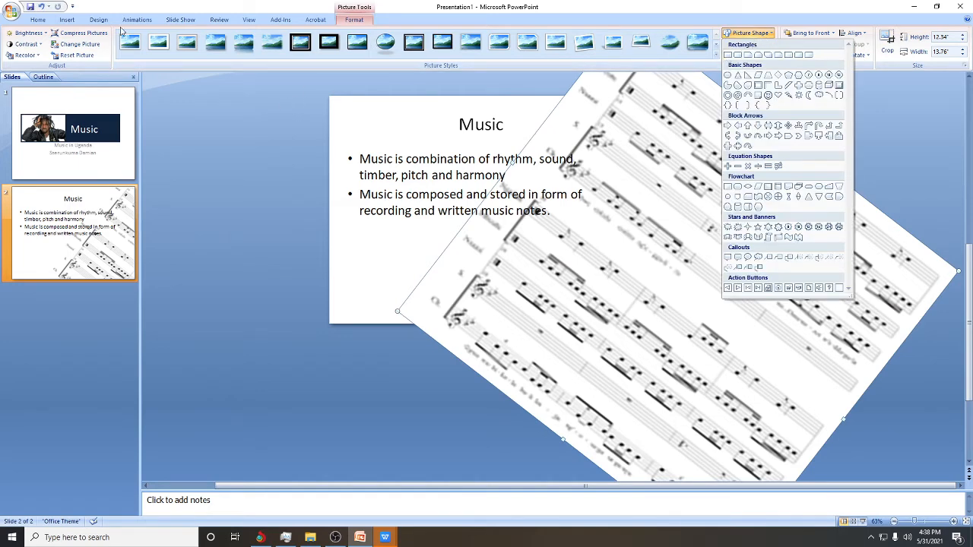
click(67, 19)
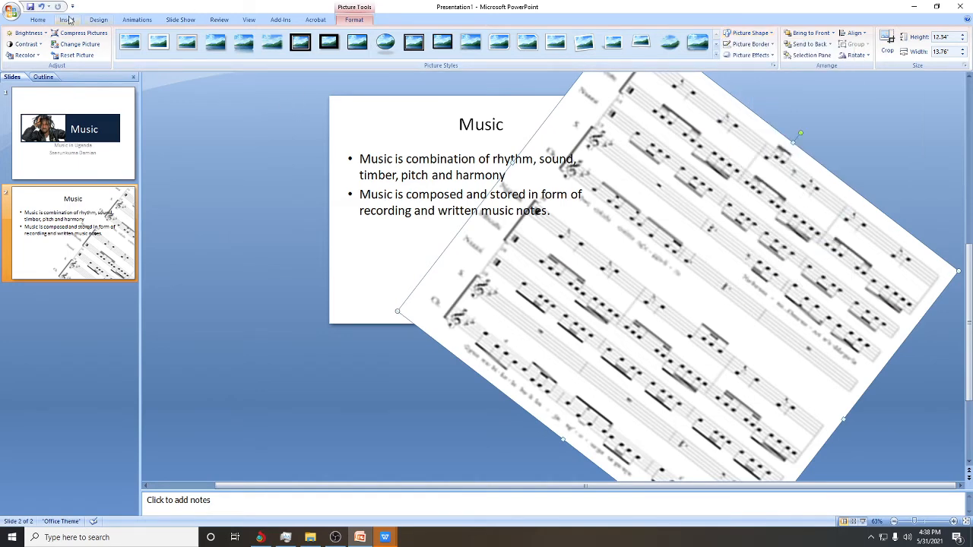
click(66, 20)
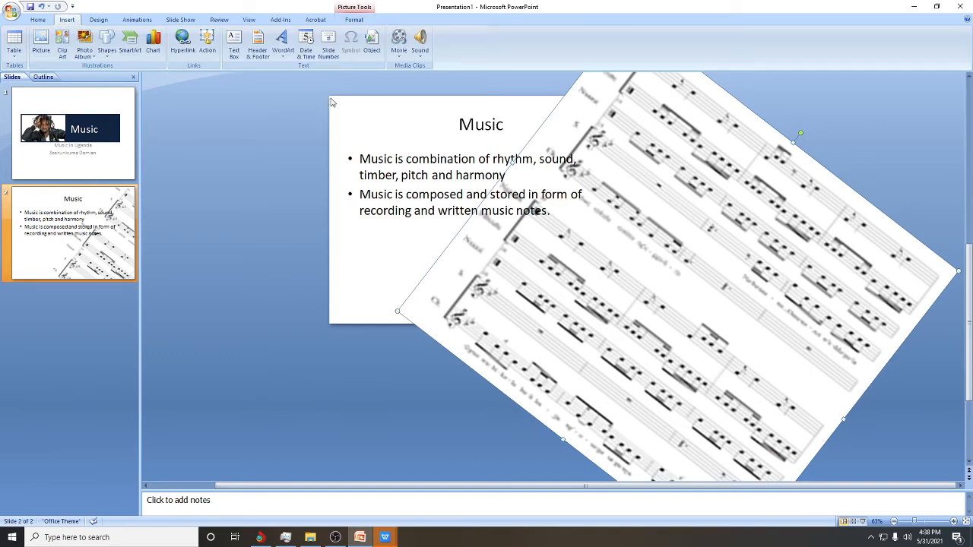